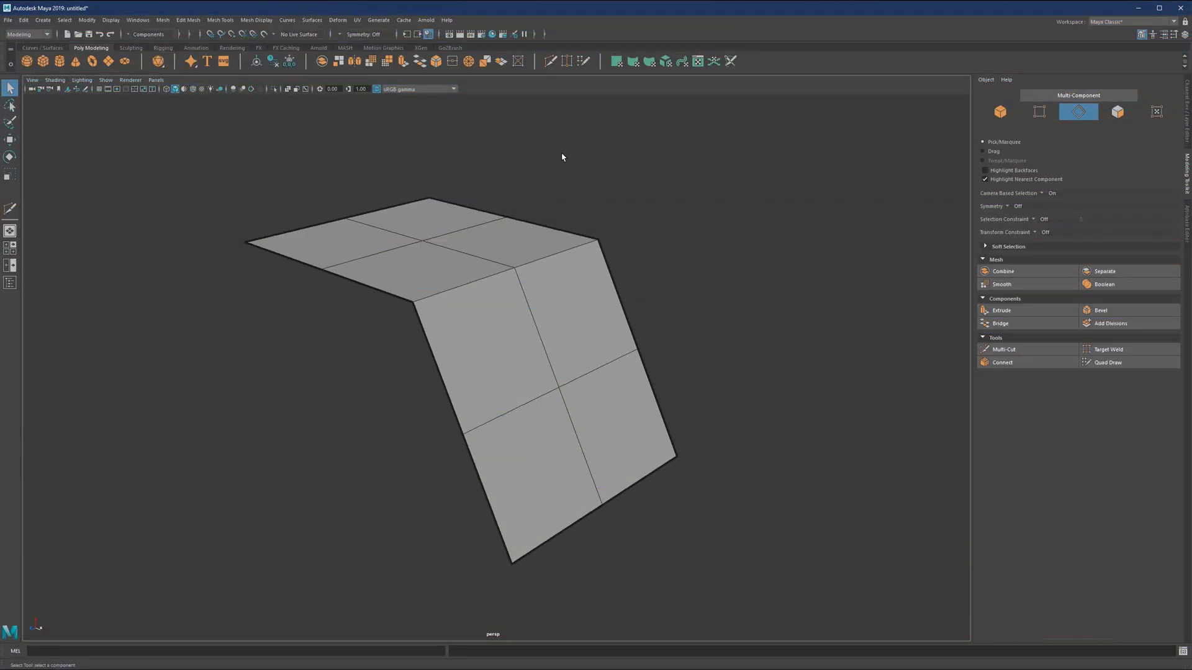
- Select border edges along the plane's fold, checking them from several camera angles
{"action": "left_click", "coordinate": [469, 290]}
{"action": "mouse_move", "coordinate": [568, 285]}
{"action": "left_mouse_down", "text": "alt"}
{"action": "mouse_move", "coordinate": [532, 342]}
{"action": "mouse_move", "coordinate": [484, 183]}
{"action": "left_mouse_up", "text": "alt"}
{"action": "left_click", "coordinate": [591, 333]}
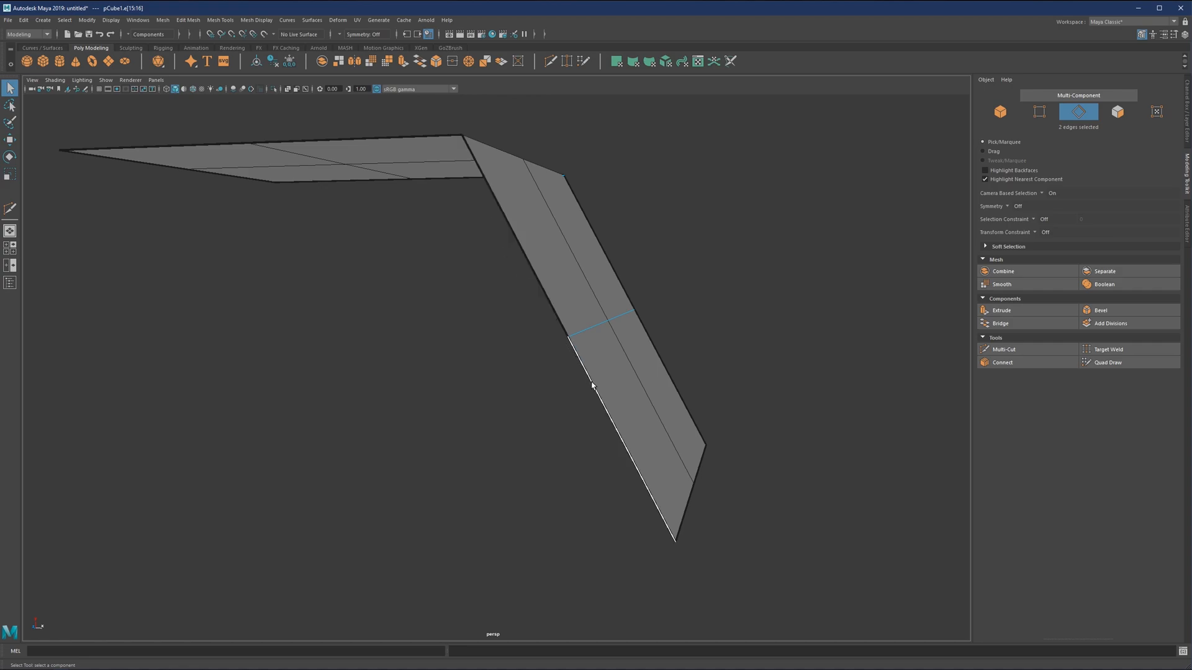
{"action": "left_click", "coordinate": [606, 400]}
{"action": "left_click_drag", "start_coordinate": [599, 329], "coordinate": [546, 279], "text": "alt"}
{"action": "left_click", "coordinate": [530, 209]}
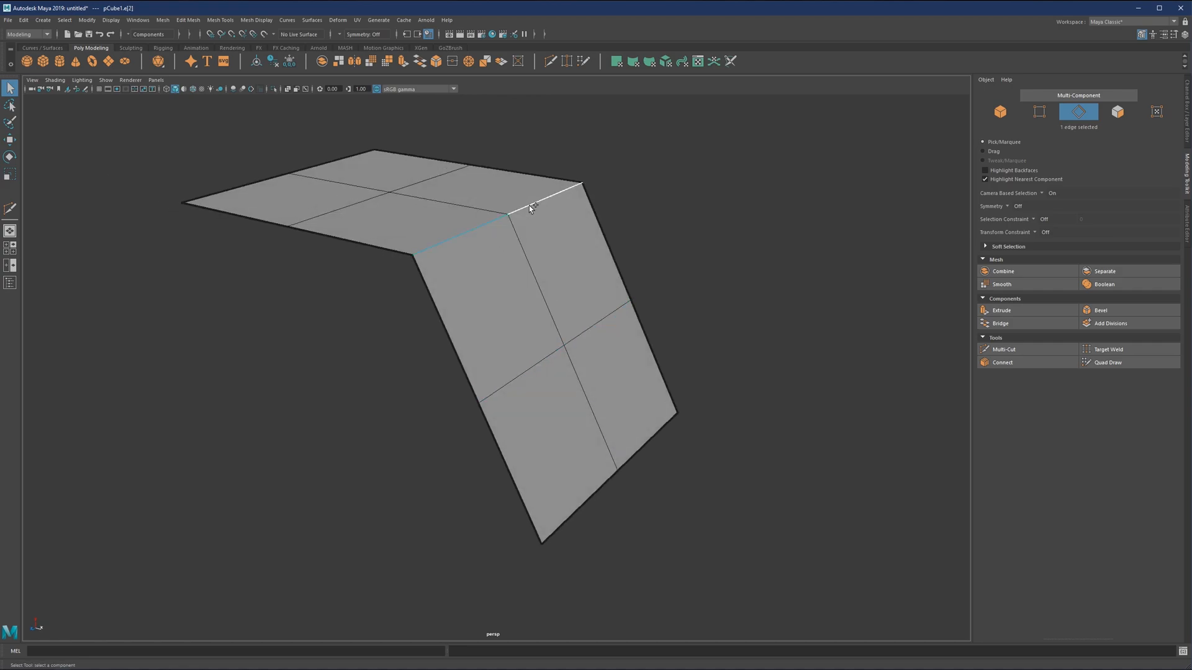
{"action": "left_click", "coordinate": [12, 140]}
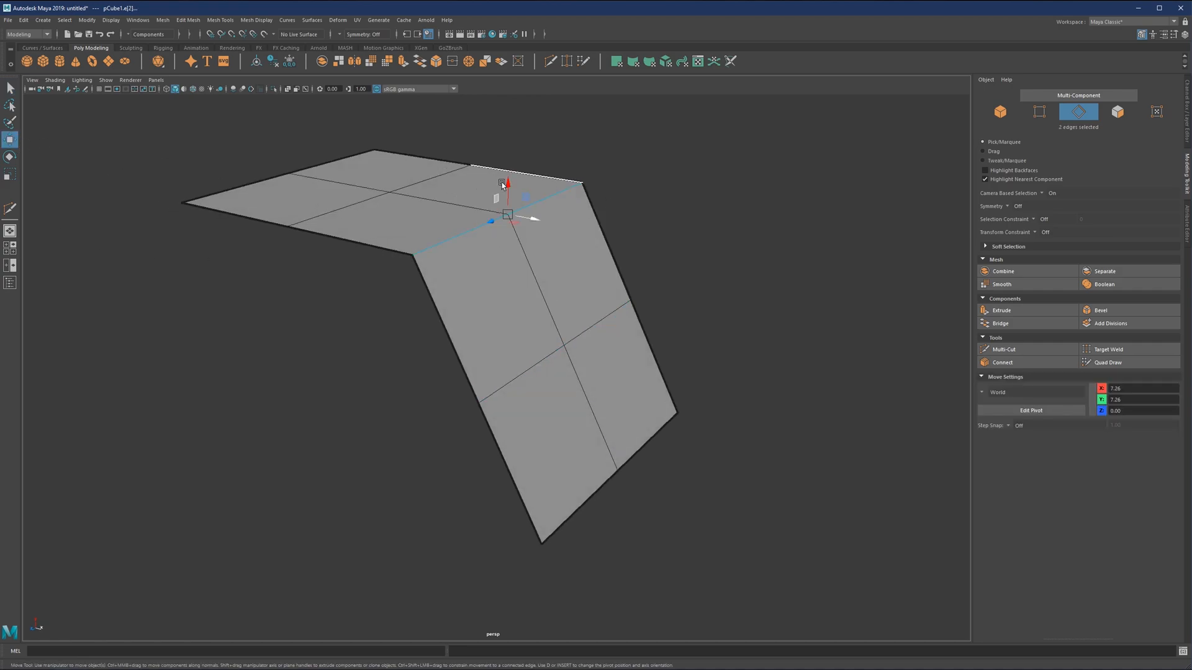
{"action": "mouse_move", "coordinate": [507, 186]}
{"action": "left_mouse_down"}
{"action": "mouse_move", "coordinate": [528, 294]}
{"action": "mouse_move", "coordinate": [503, 275]}
{"action": "left_mouse_up"}
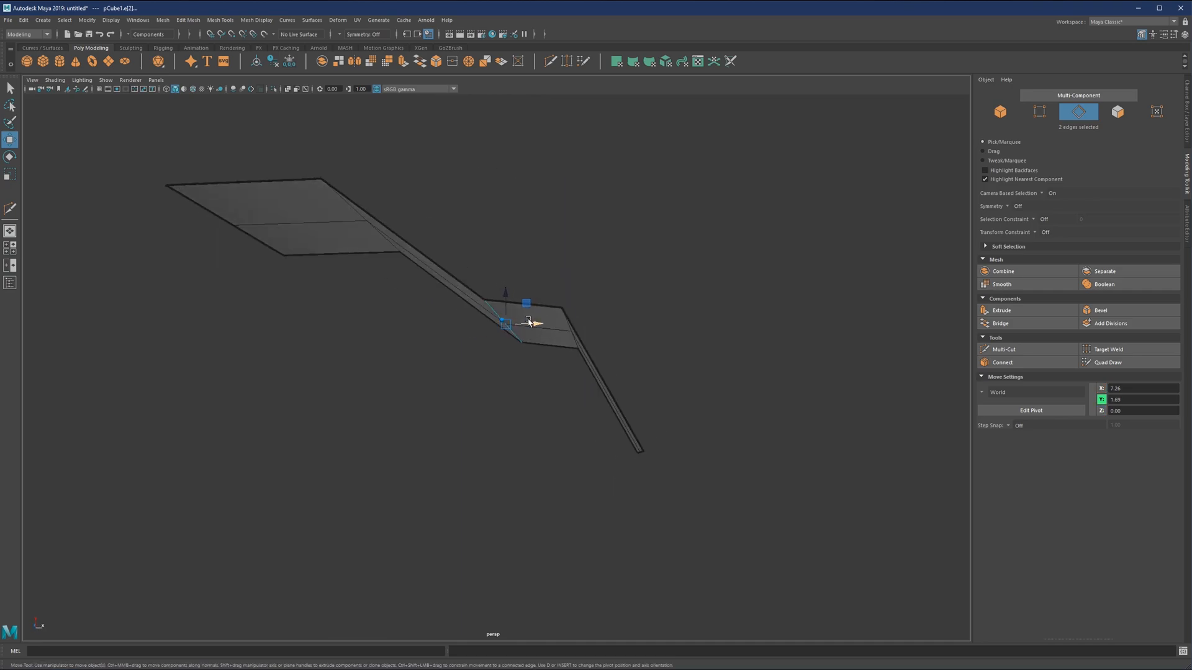
{"action": "mouse_move", "coordinate": [539, 322]}
{"action": "left_mouse_down"}
{"action": "mouse_move", "coordinate": [541, 289]}
{"action": "mouse_move", "coordinate": [597, 301]}
{"action": "mouse_move", "coordinate": [494, 284]}
{"action": "left_mouse_up"}
{"action": "key", "text": "z"}
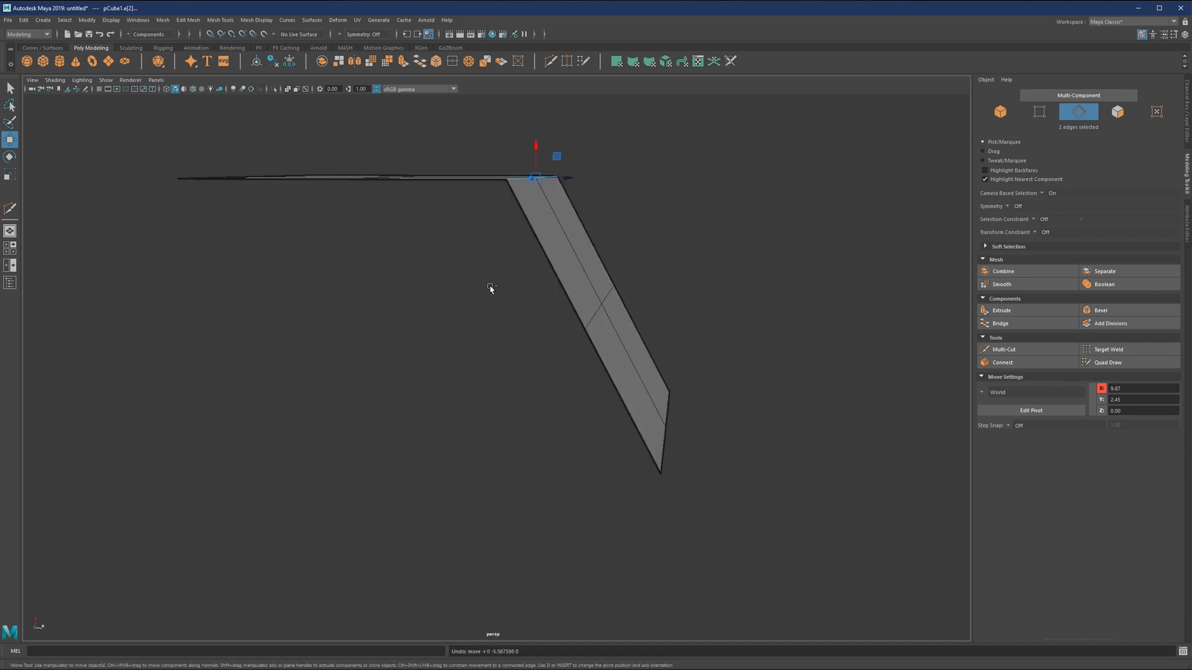
{"action": "key", "text": "z"}
{"action": "left_click_drag", "start_coordinate": [557, 152], "coordinate": [484, 205], "text": "alt"}
{"action": "key", "text": "q"}
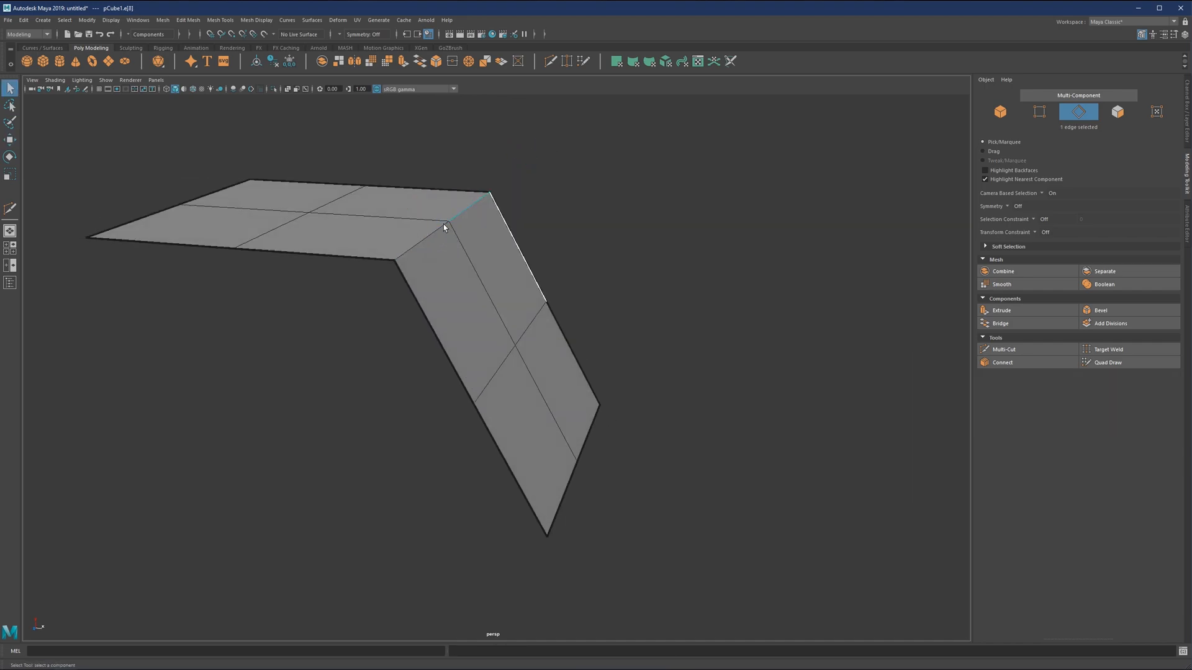
{"action": "key", "text": "z"}
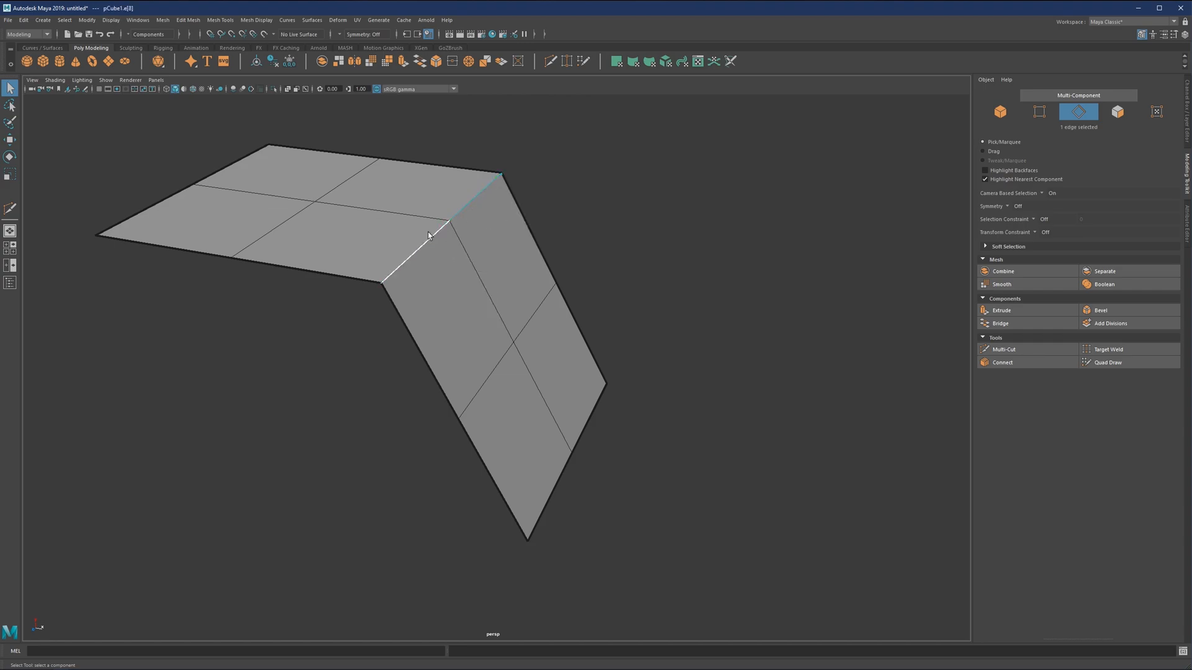
{"action": "left_click", "coordinate": [430, 235]}
{"action": "left_click", "coordinate": [532, 265], "text": "shift"}
{"action": "mouse_move", "coordinate": [550, 224]}
{"action": "left_mouse_down", "text": "alt"}
{"action": "mouse_move", "coordinate": [499, 262]}
{"action": "mouse_move", "coordinate": [516, 233]}
{"action": "left_mouse_up", "text": "alt"}
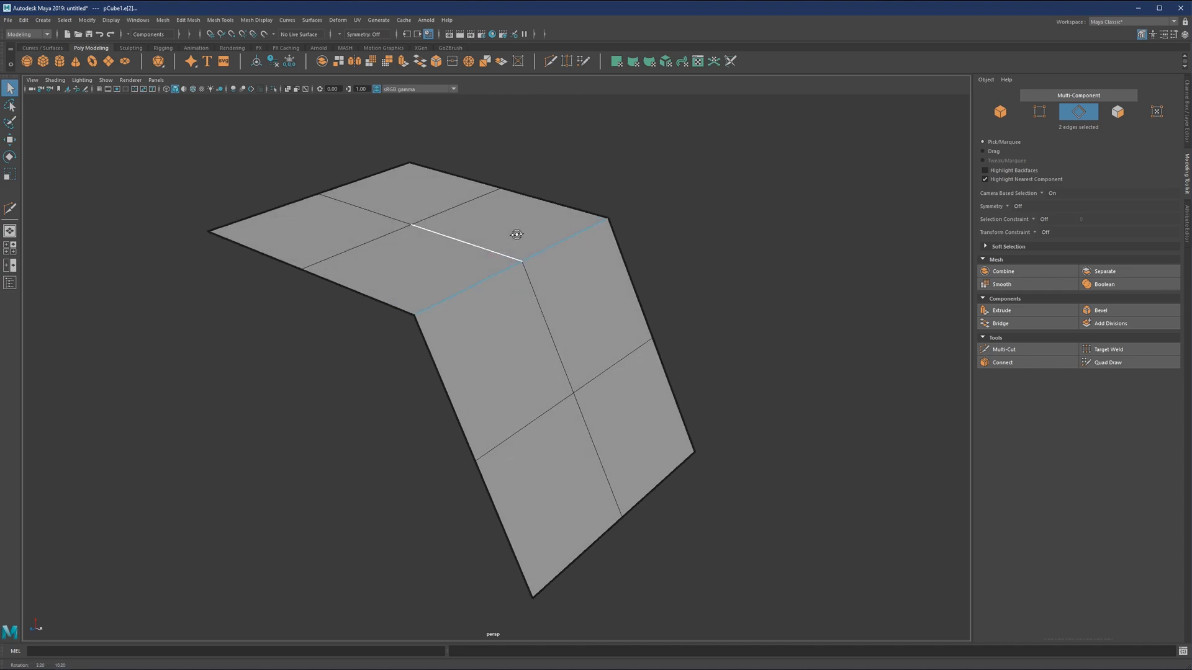
{"action": "left_click", "coordinate": [11, 140]}
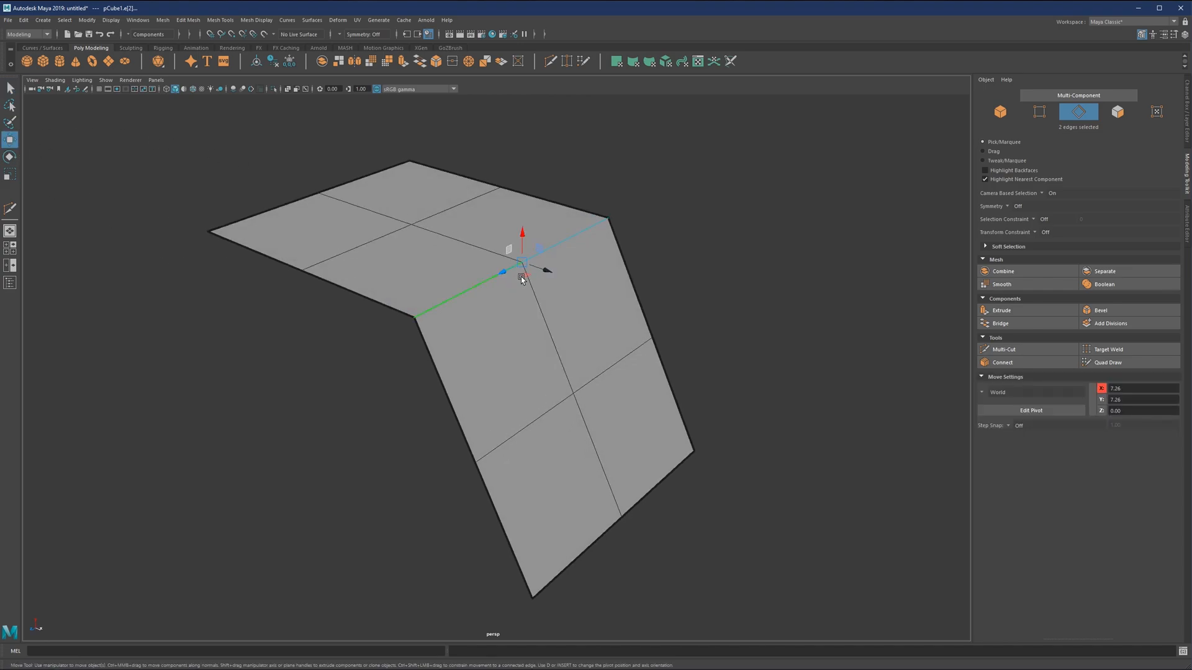
{"action": "left_click_drag", "start_coordinate": [523, 276], "coordinate": [537, 273]}
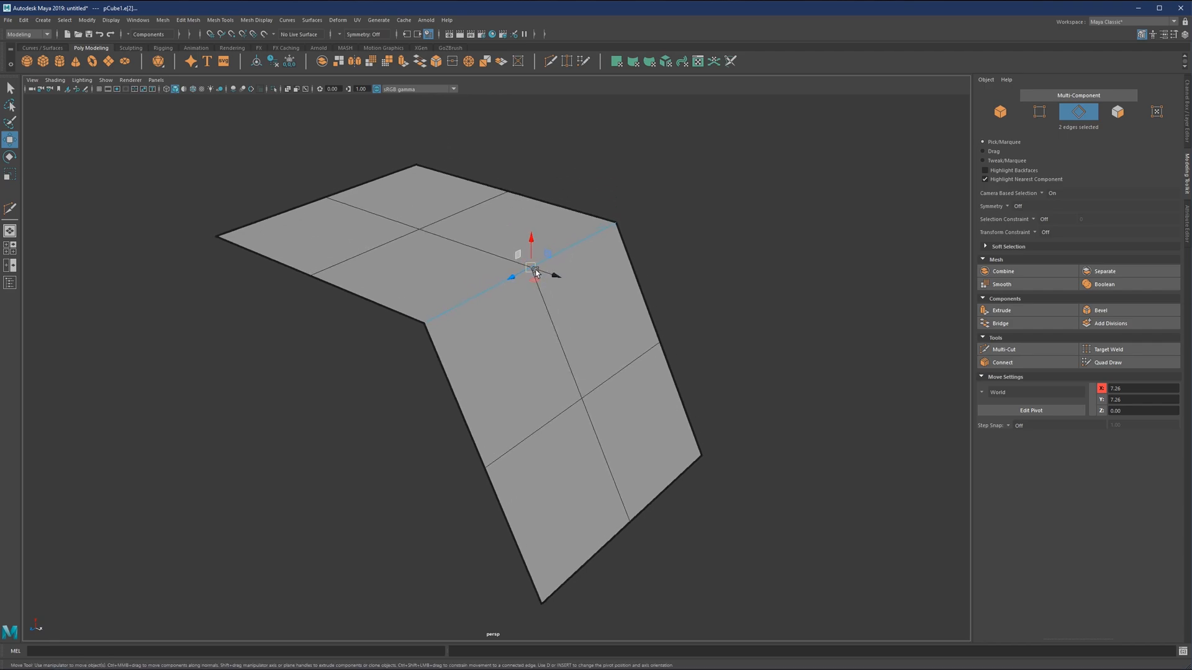
{"action": "mouse_move", "coordinate": [534, 239]}
{"action": "left_mouse_down"}
{"action": "mouse_move", "coordinate": [586, 384]}
{"action": "mouse_move", "coordinate": [438, 226]}
{"action": "mouse_move", "coordinate": [540, 335]}
{"action": "left_mouse_up"}
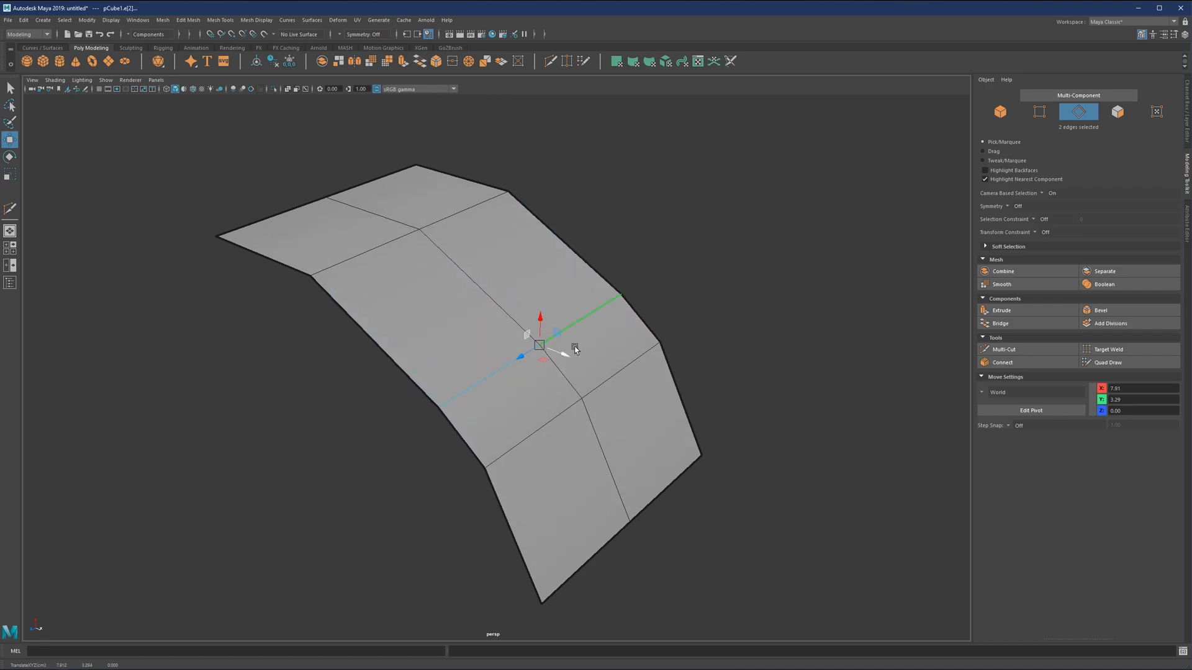
{"action": "mouse_move", "coordinate": [577, 373]}
{"action": "left_mouse_down", "text": "alt"}
{"action": "mouse_move", "coordinate": [545, 305]}
{"action": "mouse_move", "coordinate": [593, 366]}
{"action": "mouse_move", "coordinate": [534, 256]}
{"action": "mouse_move", "coordinate": [598, 361]}
{"action": "mouse_move", "coordinate": [472, 298]}
{"action": "mouse_move", "coordinate": [528, 310]}
{"action": "mouse_move", "coordinate": [528, 261]}
{"action": "left_mouse_up", "text": "alt"}
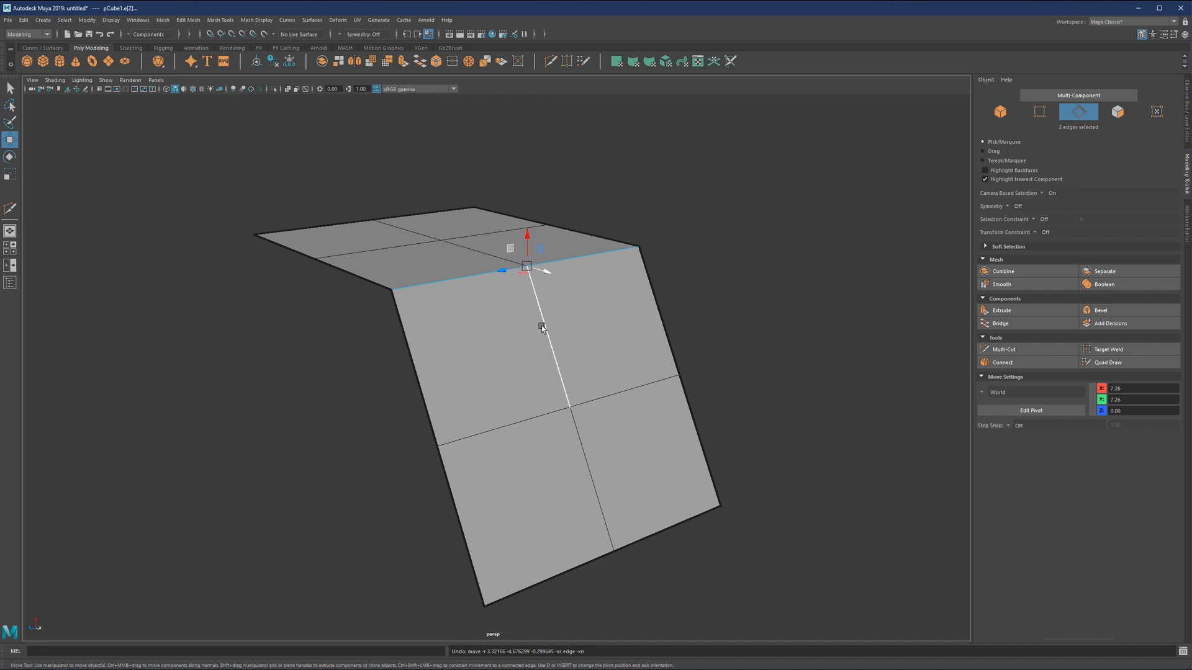
{"action": "right_click", "coordinate": [559, 354]}
{"action": "right_click_drag", "start_coordinate": [560, 355], "coordinate": [517, 355]}
{"action": "left_click", "coordinate": [564, 391]}
{"action": "left_click_drag", "start_coordinate": [564, 391], "coordinate": [518, 275], "text": "alt"}
{"action": "left_click", "coordinate": [416, 421]}
{"action": "left_click_drag", "start_coordinate": [416, 421], "coordinate": [387, 321]}
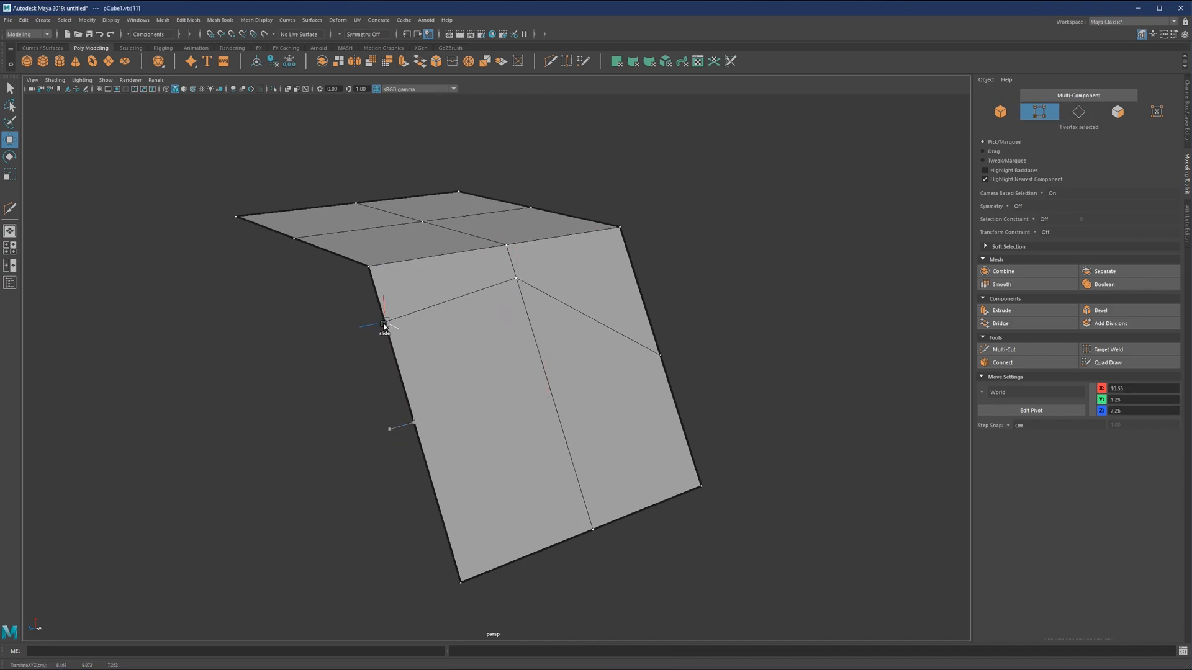
{"action": "key", "text": "ctrl+z"}
{"action": "key", "text": "ctrl+z"}
{"action": "key", "text": "ctrl+z"}
{"action": "left_click_drag", "start_coordinate": [506, 385], "coordinate": [546, 347], "text": "alt"}
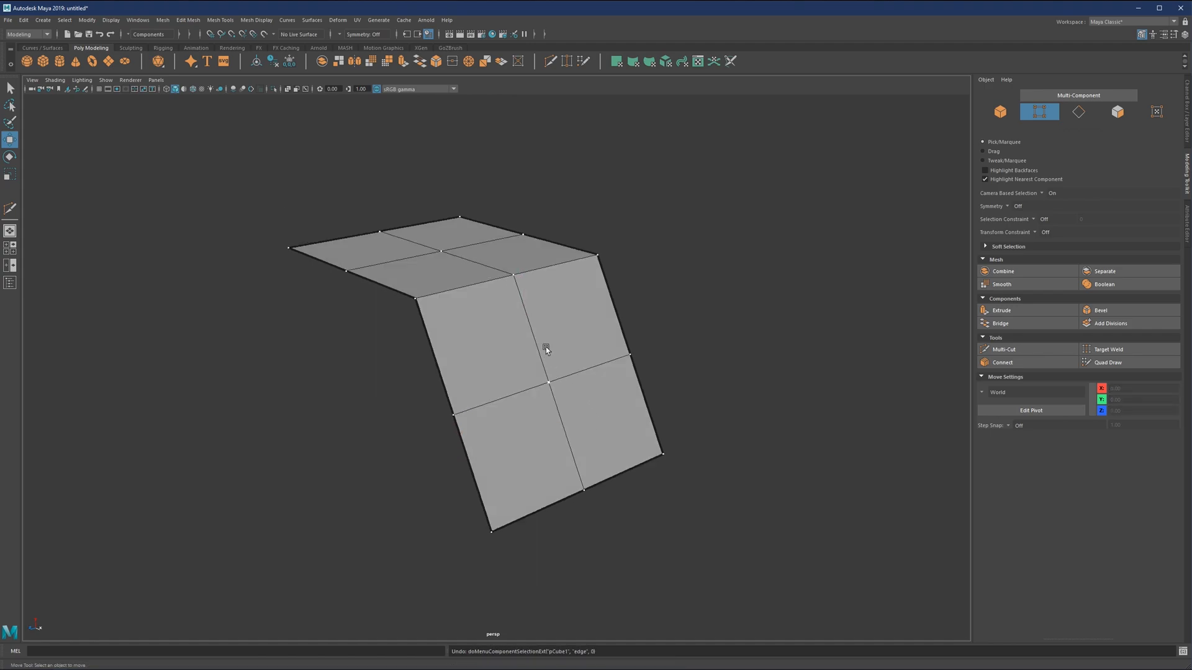
- Insert several new edge loops across the folded plane with Multi-Cut
{"action": "left_click", "coordinate": [11, 156]}
{"action": "left_click", "coordinate": [12, 174]}
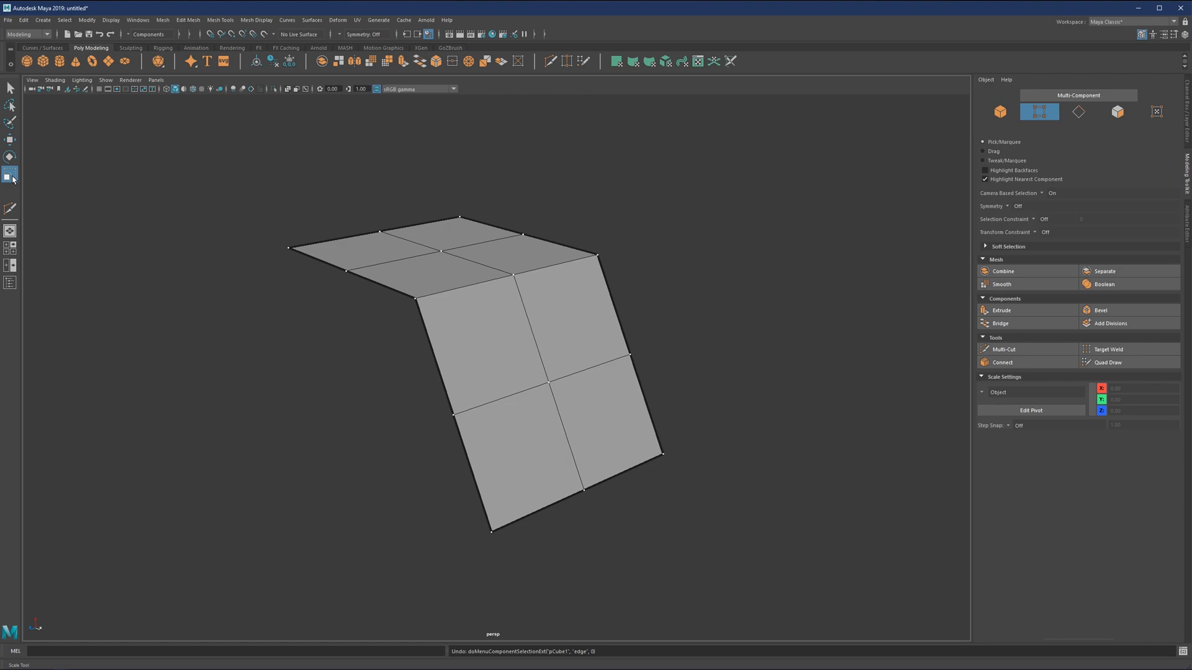
{"action": "key", "text": "ctrl+shift+x"}
{"action": "left_click", "coordinate": [438, 261], "text": "ctrl"}
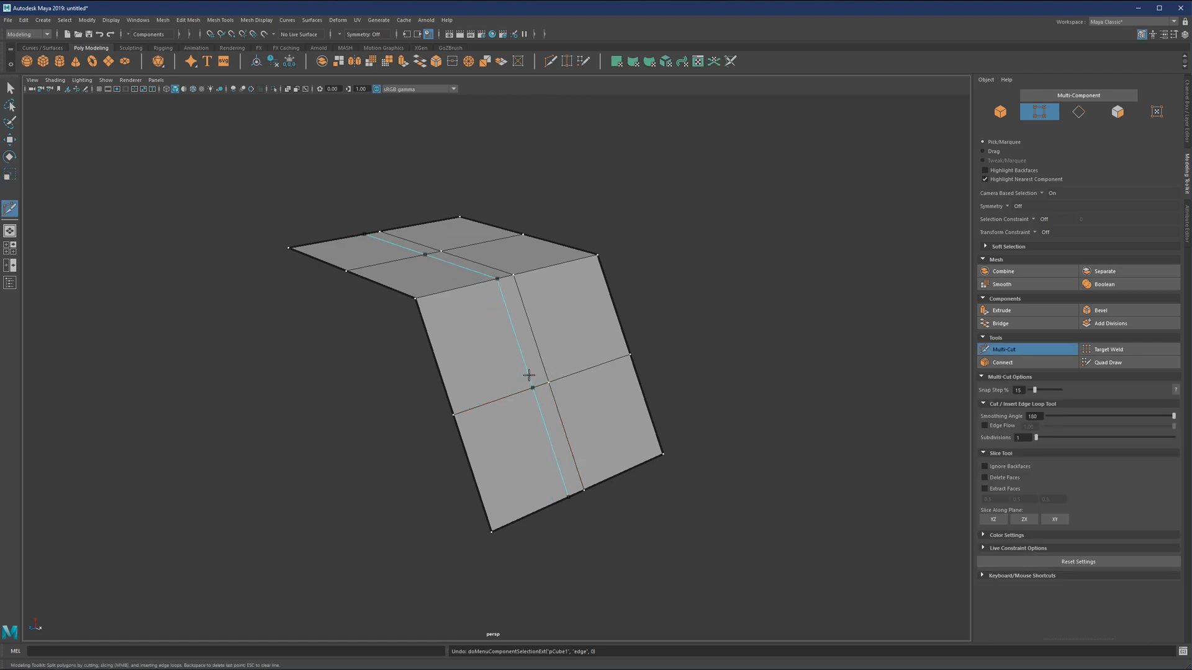
{"action": "left_click", "coordinate": [392, 265], "text": "ctrl"}
{"action": "left_click", "coordinate": [577, 266], "text": "ctrl"}
{"action": "left_click", "coordinate": [601, 363], "text": "ctrl"}
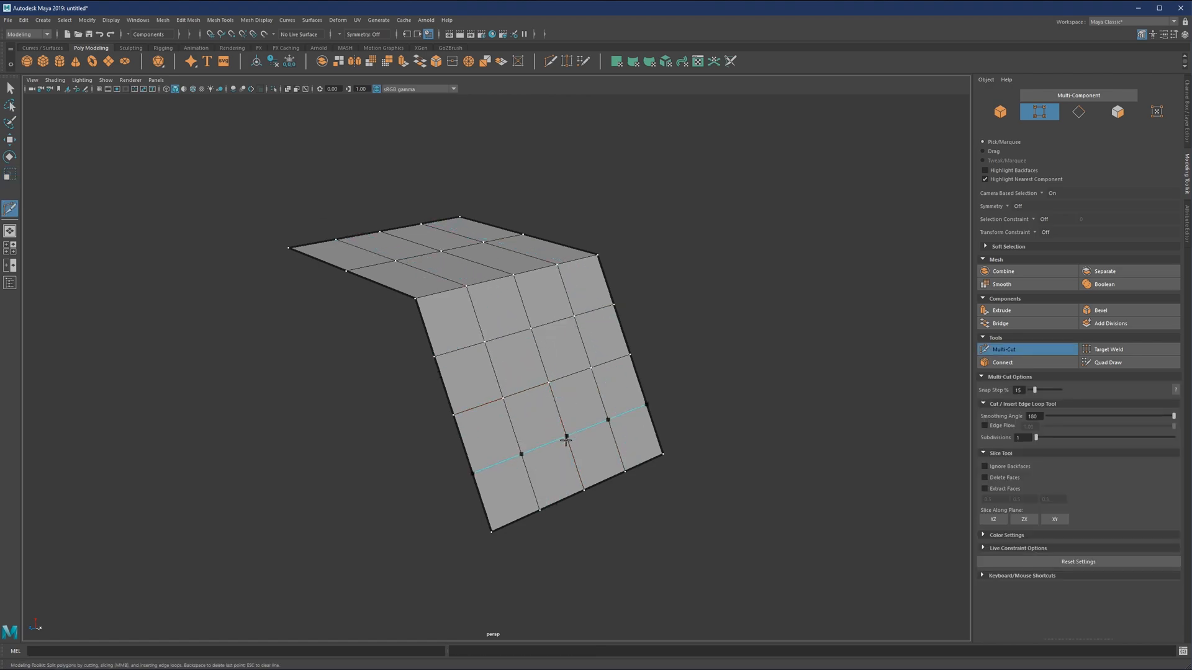
{"action": "key", "text": "q"}
{"action": "scroll", "coordinate": [530, 355], "scroll_direction": "up", "scroll_amount": 2}
- Pull a few lower-panel vertices up and down so one edge loop forms a zigzag
{"action": "right_click", "coordinate": [522, 354]}
{"action": "scroll", "coordinate": [494, 332], "scroll_direction": "up", "scroll_amount": 2}
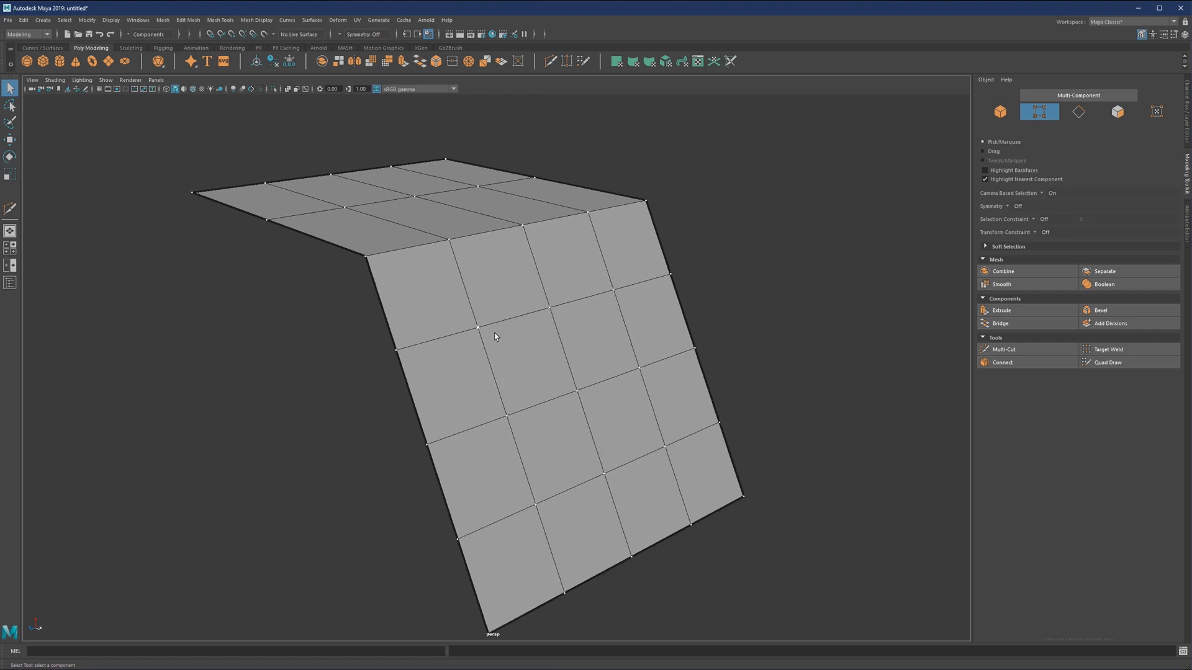
{"action": "key", "text": "w"}
{"action": "left_click", "coordinate": [478, 328]}
{"action": "left_click_drag", "start_coordinate": [478, 328], "coordinate": [491, 368]}
{"action": "left_click", "coordinate": [610, 296]}
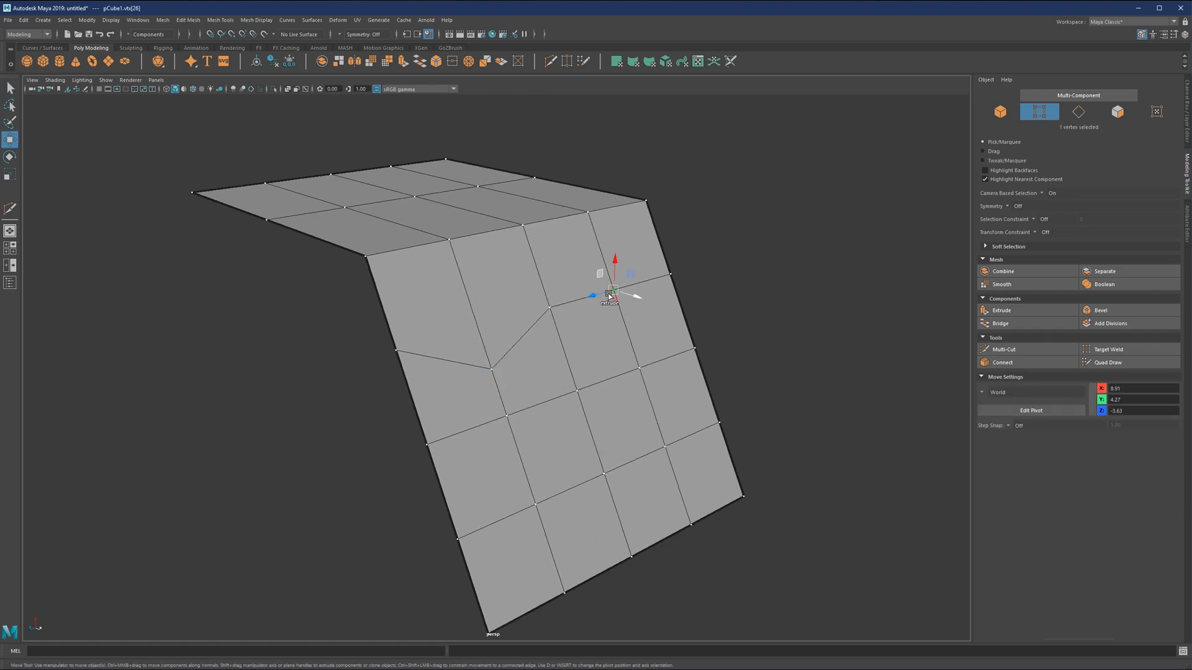
{"action": "mouse_move", "coordinate": [609, 297]}
{"action": "left_mouse_down"}
{"action": "mouse_move", "coordinate": [587, 312]}
{"action": "mouse_move", "coordinate": [550, 279]}
{"action": "left_mouse_up"}
{"action": "middle_click_drag", "start_coordinate": [522, 279], "coordinate": [559, 307], "text": "alt"}
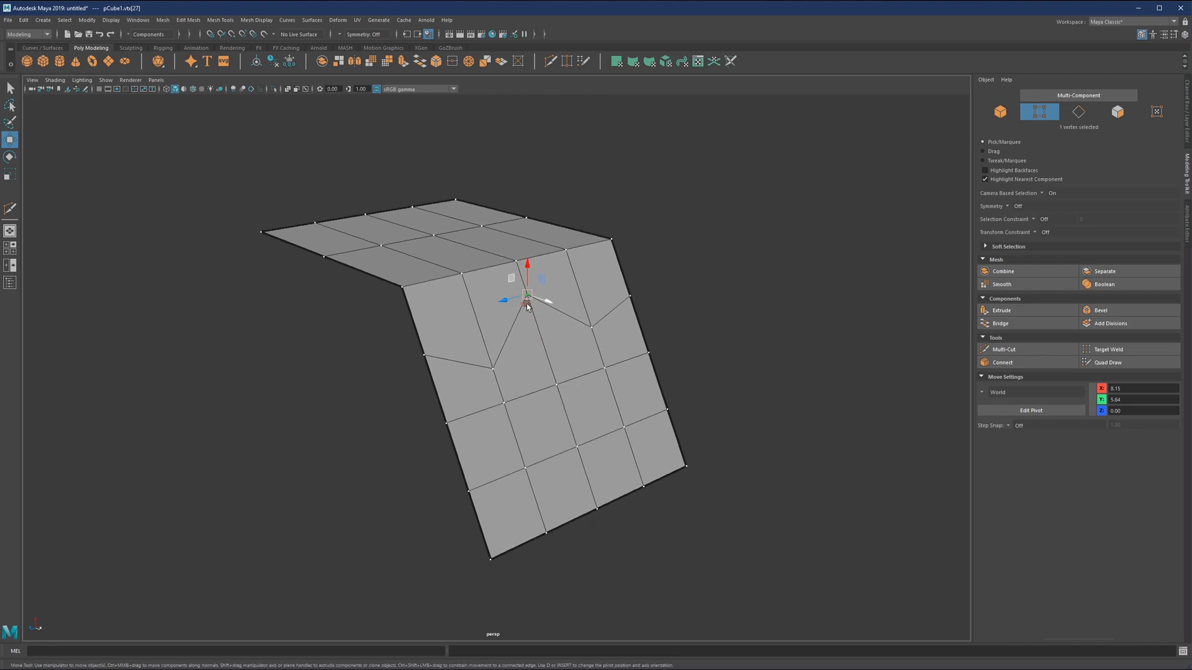
{"action": "left_click", "coordinate": [555, 303]}
{"action": "left_click_drag", "start_coordinate": [554, 303], "coordinate": [559, 327], "text": "alt"}
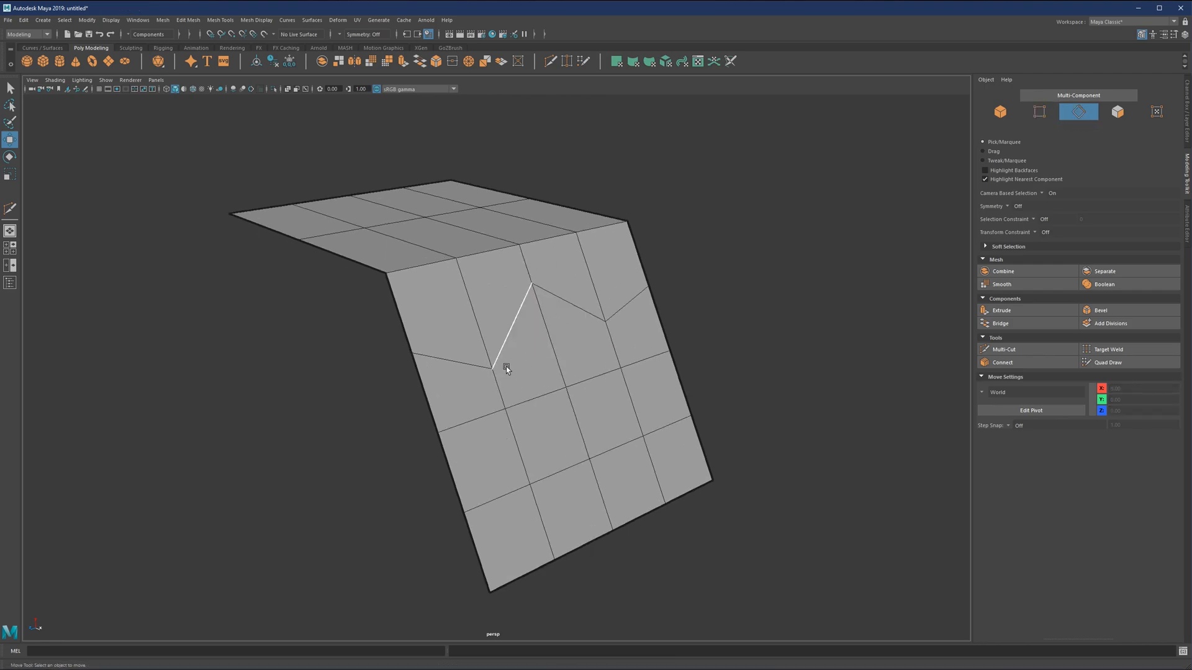
- Select the zigzag edge loop and scale it flat in Y into a straight line
{"action": "double_click", "coordinate": [652, 361]}
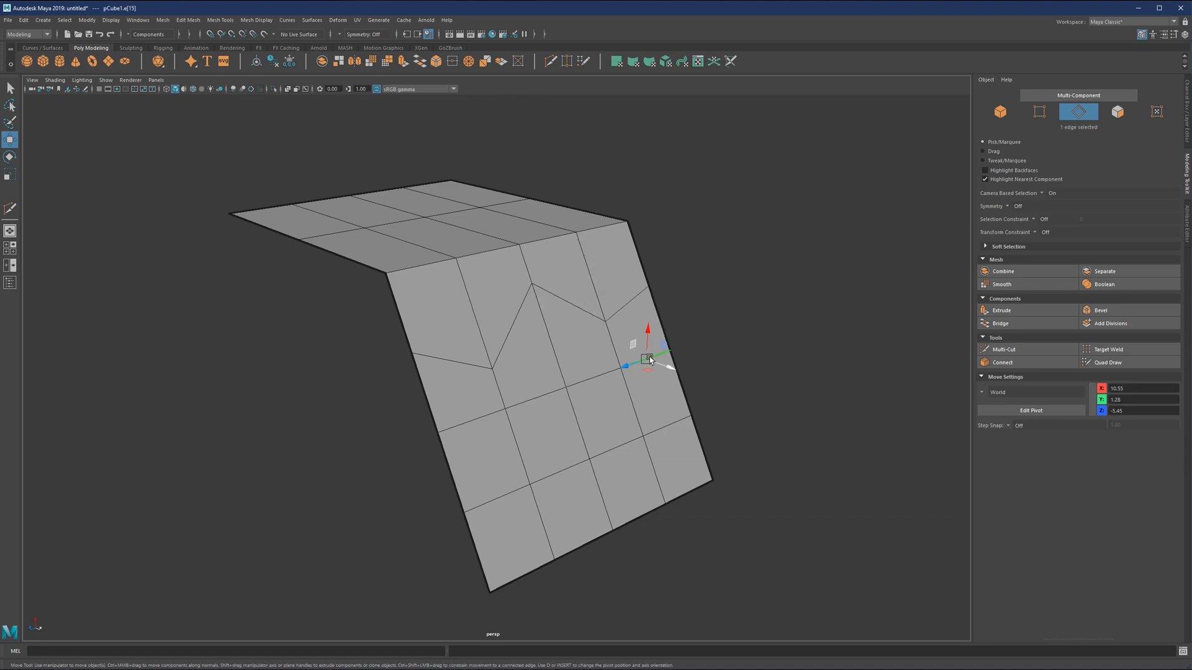
{"action": "double_click", "coordinate": [514, 335]}
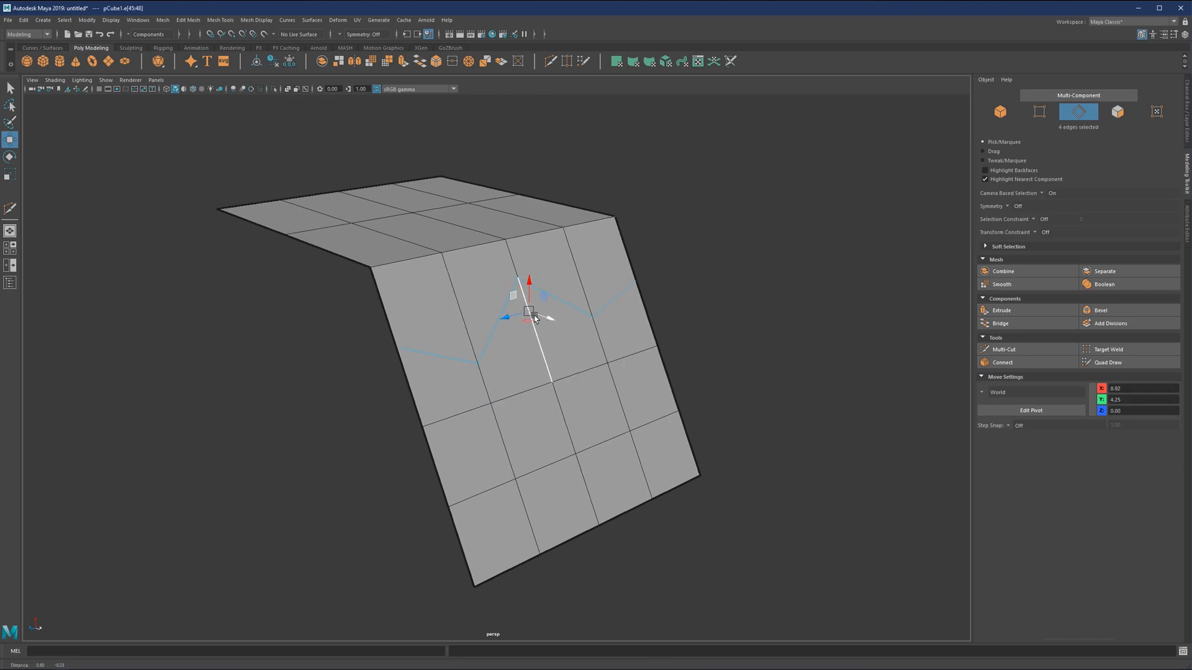
{"action": "key", "text": "r"}
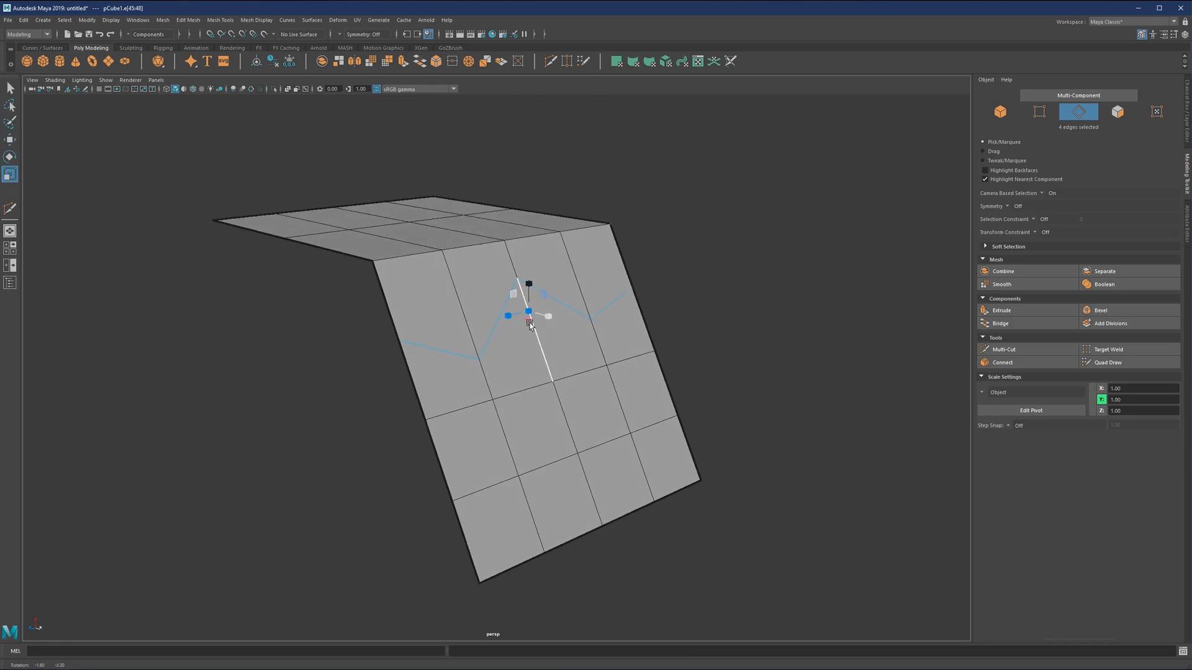
{"action": "left_click_drag", "start_coordinate": [529, 298], "coordinate": [529, 292]}
{"action": "left_click_drag", "start_coordinate": [542, 348], "coordinate": [543, 347]}
- Try rotating the straightened loop, then set Rotate Step Snap to Off
{"action": "key", "text": "e"}
{"action": "left_click_drag", "start_coordinate": [522, 307], "coordinate": [501, 312], "text": "alt"}
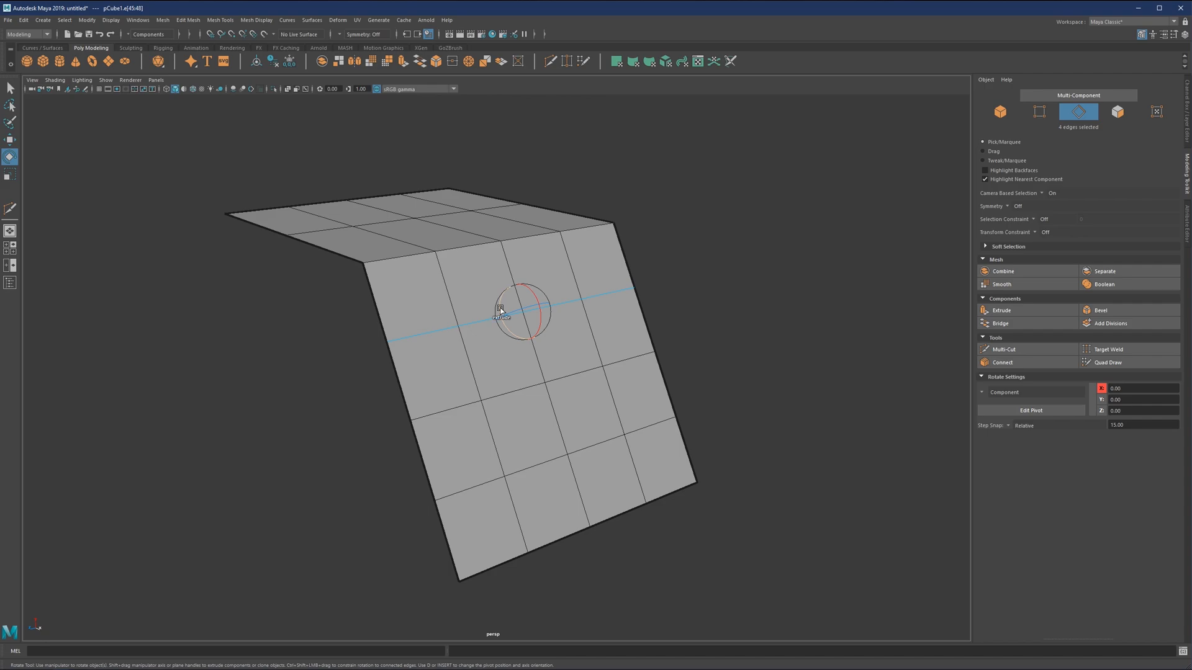
{"action": "left_click_drag", "start_coordinate": [501, 310], "coordinate": [499, 307]}
{"action": "double_click", "coordinate": [1127, 425]}
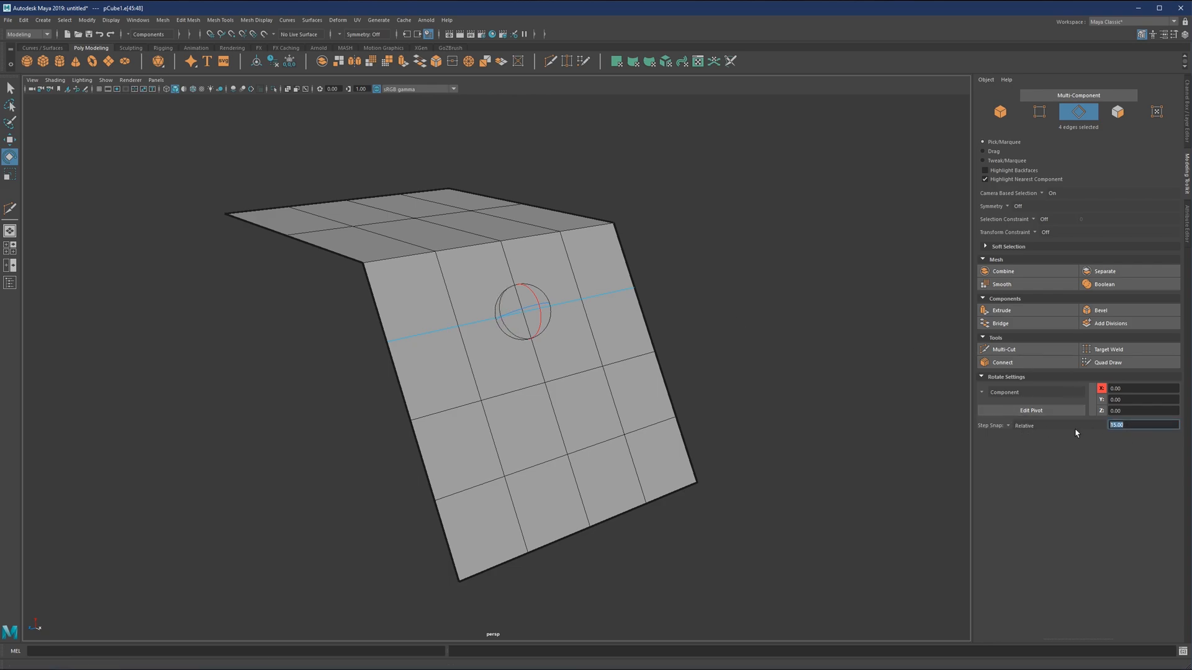
{"action": "left_click", "coordinate": [1015, 428]}
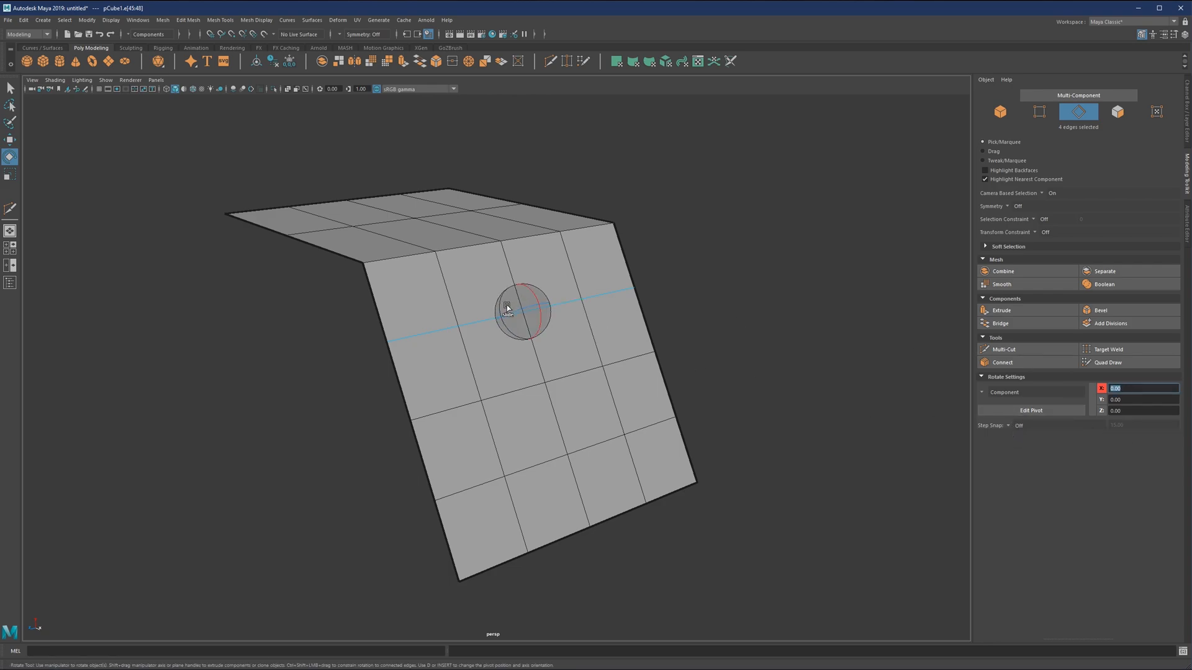
- Rotate the fold loop to a steeper angle, then undo back to its original position
{"action": "left_click_drag", "start_coordinate": [501, 310], "coordinate": [504, 315]}
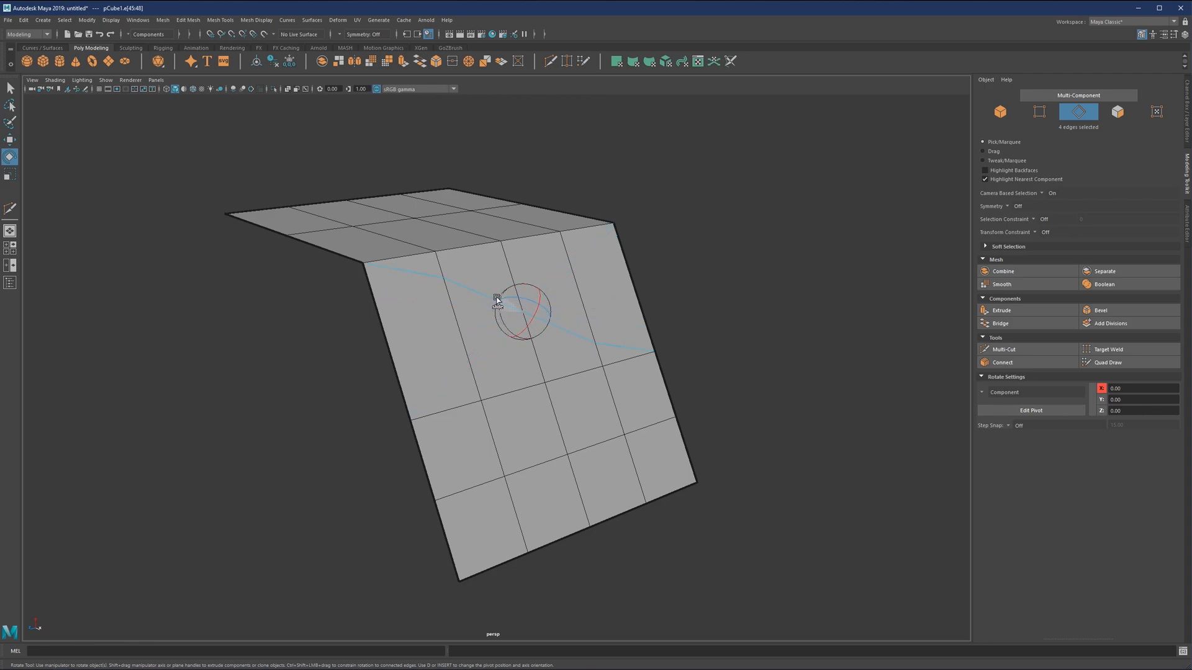
{"action": "key", "text": "z"}
{"action": "key", "text": "q"}
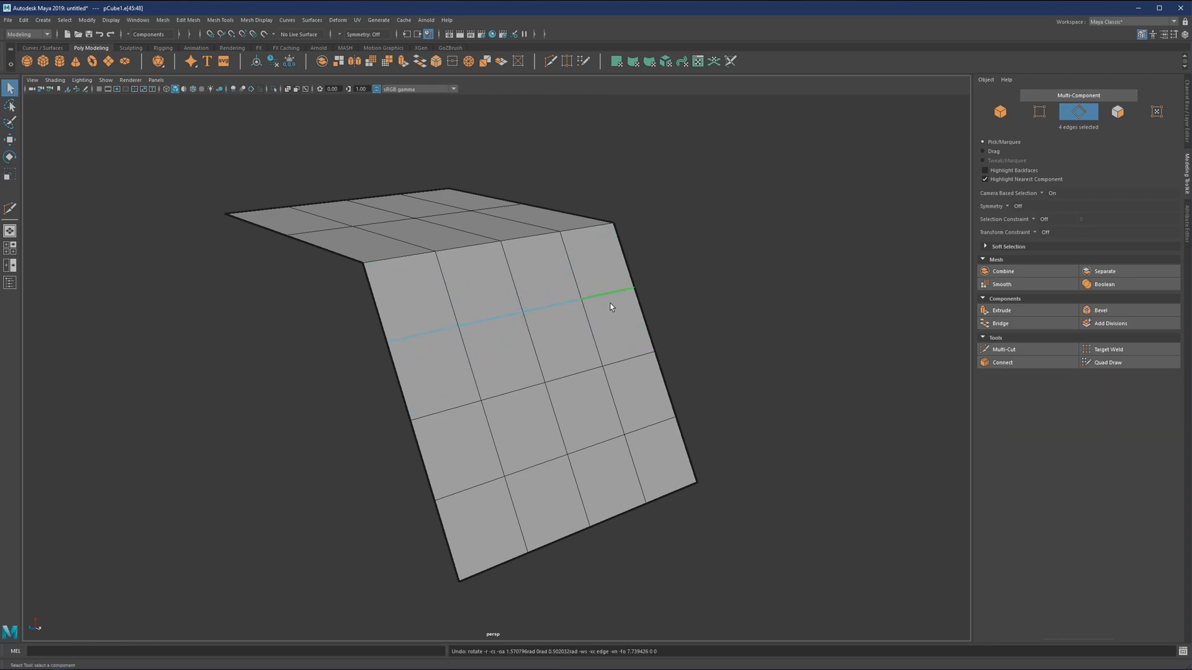
{"action": "key", "text": "z"}
{"action": "key", "text": "z"}
- Set Transform Constraint to Edge Slide and select the edge loop along the fold
{"action": "left_click", "coordinate": [703, 285]}
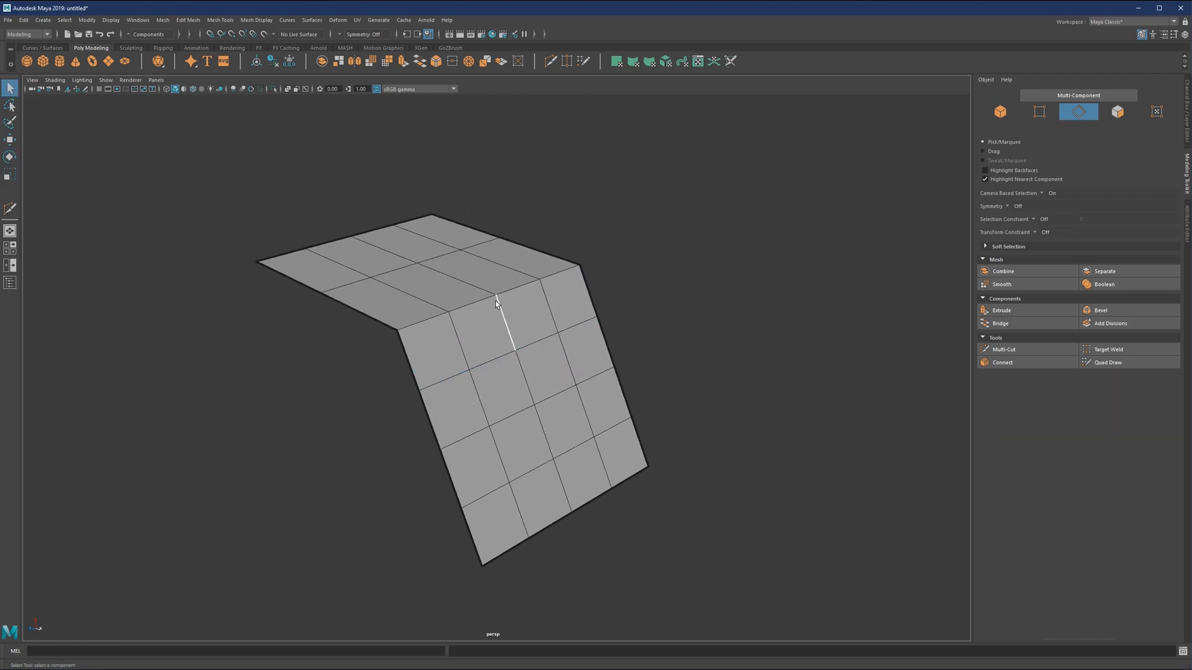
{"action": "scroll", "coordinate": [506, 299], "scroll_direction": "down", "scroll_amount": 3}
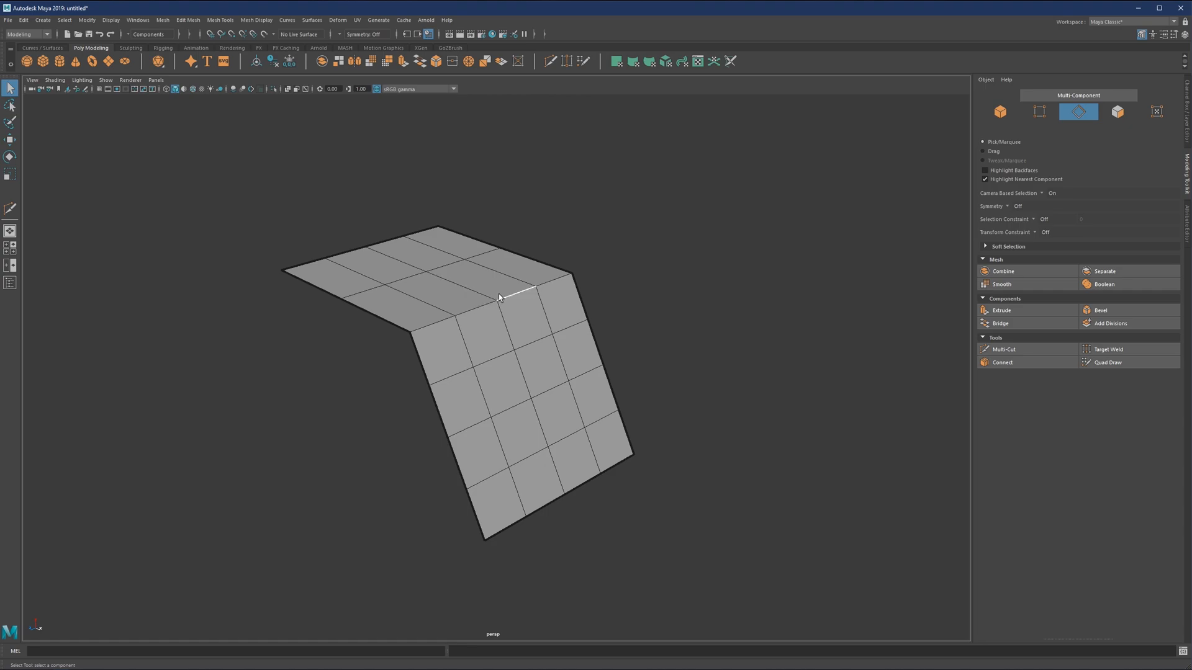
{"action": "scroll", "coordinate": [503, 318], "scroll_direction": "up", "scroll_amount": 1}
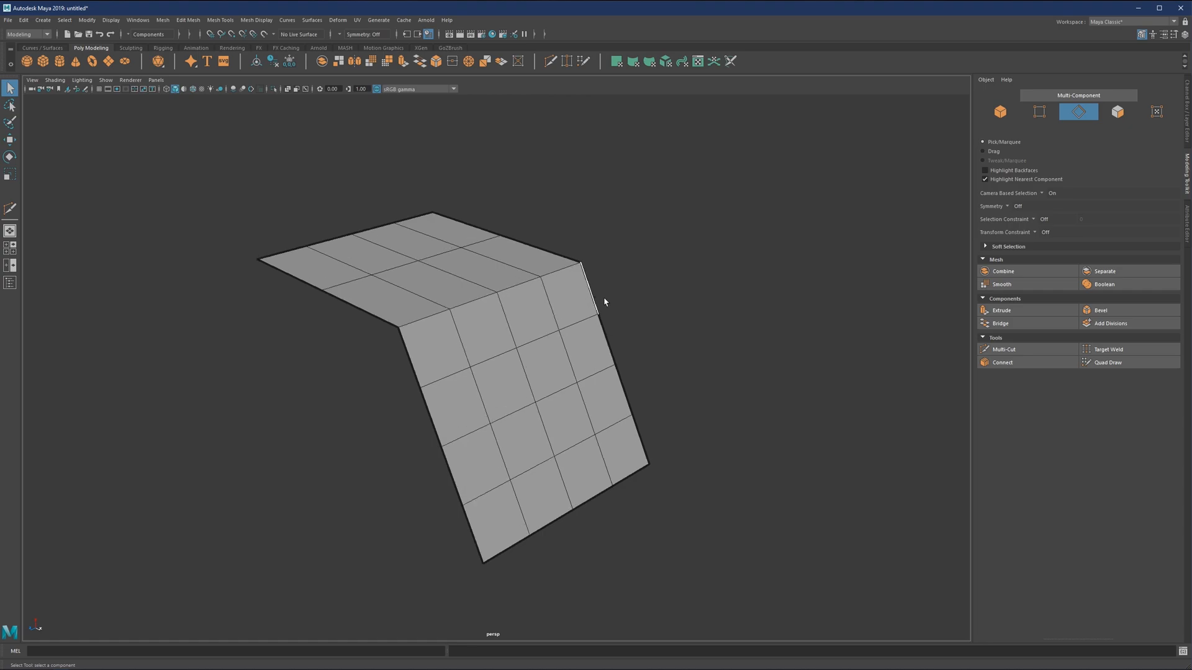
{"action": "left_click", "coordinate": [1036, 234]}
{"action": "left_click", "coordinate": [1050, 249]}
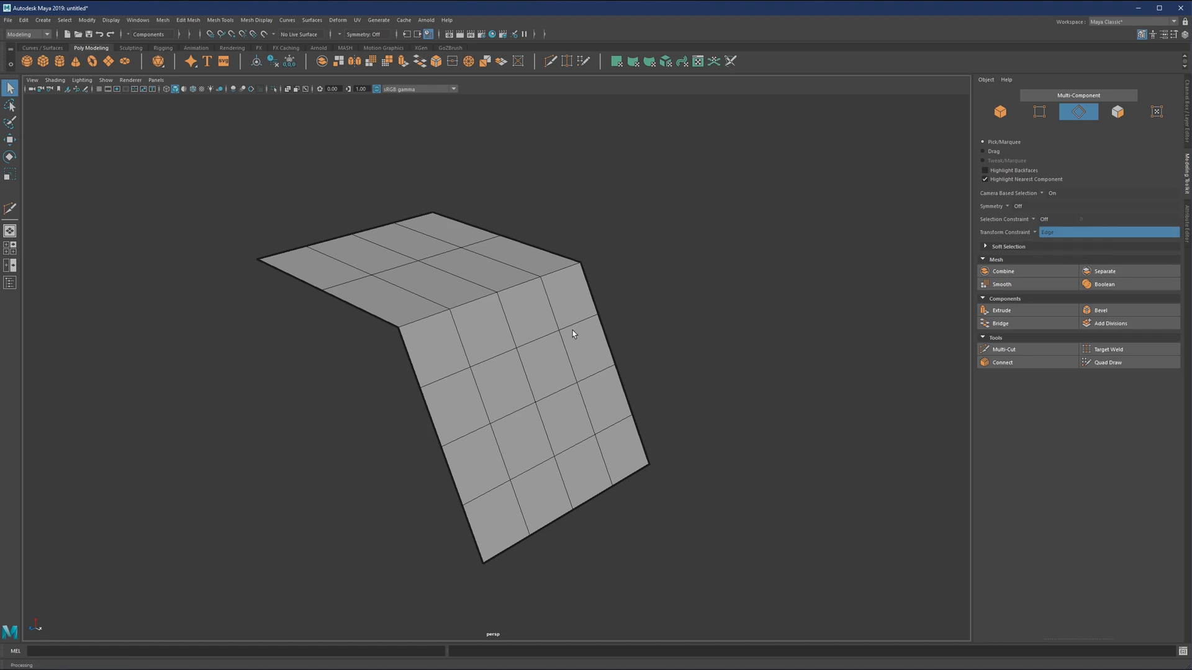
{"action": "left_click", "coordinate": [436, 317]}
{"action": "left_click", "coordinate": [522, 289], "text": "shift"}
- Slide the fold loop along the surface with the Move tool, then undo both slides
{"action": "left_click", "coordinate": [11, 139]}
{"action": "left_click_drag", "start_coordinate": [498, 278], "coordinate": [531, 300]}
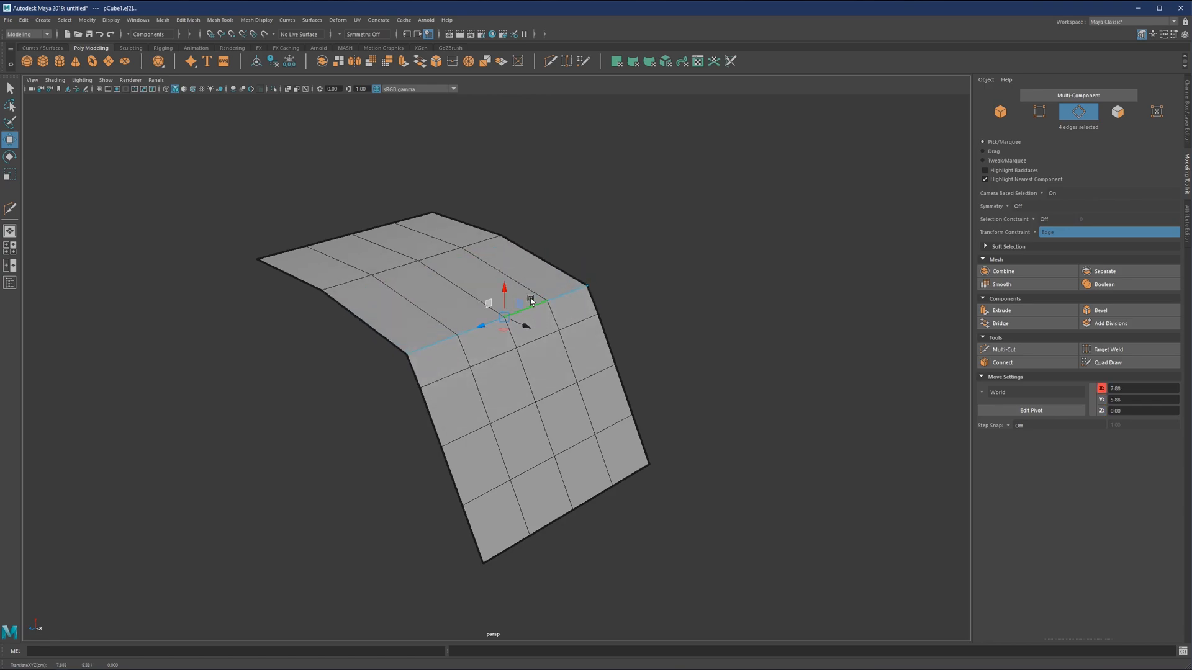
{"action": "mouse_move", "coordinate": [531, 301]}
{"action": "left_mouse_down"}
{"action": "mouse_move", "coordinate": [515, 322]}
{"action": "mouse_move", "coordinate": [465, 280]}
{"action": "left_mouse_up"}
{"action": "key", "text": "ctrl+z"}
{"action": "key", "text": "ctrl+z"}
- Slide the loop up onto the top panel, undo it, and set Transform Constraint to Off
{"action": "left_click_drag", "start_coordinate": [494, 260], "coordinate": [493, 264]}
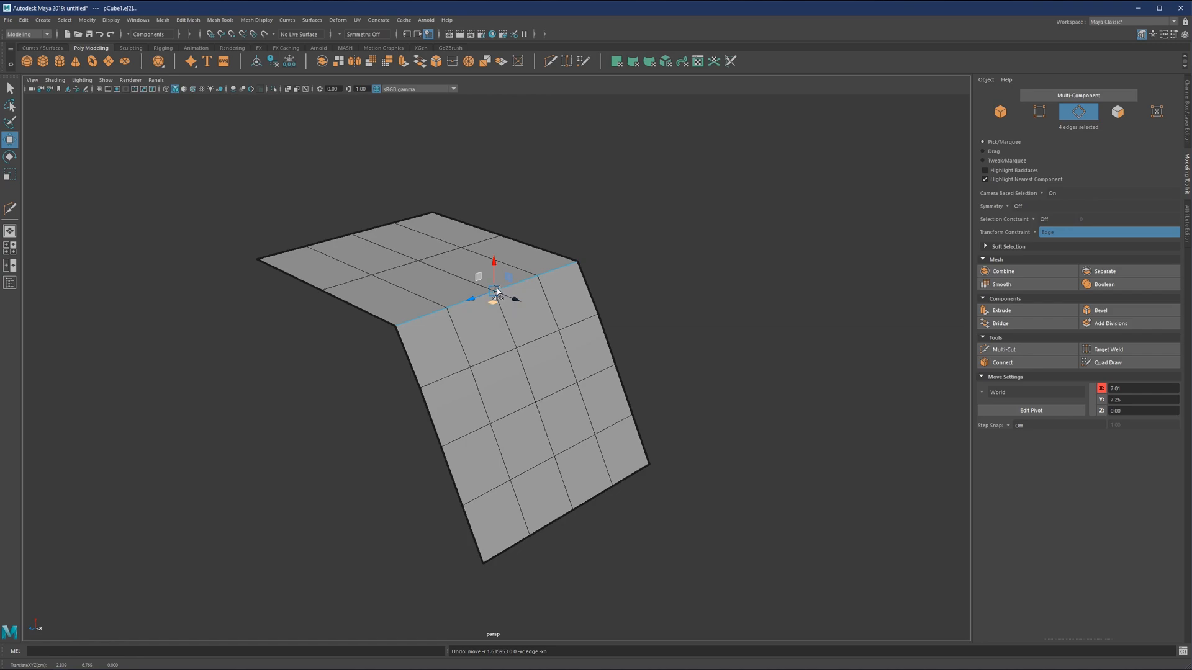
{"action": "left_click_drag", "start_coordinate": [493, 264], "coordinate": [481, 265]}
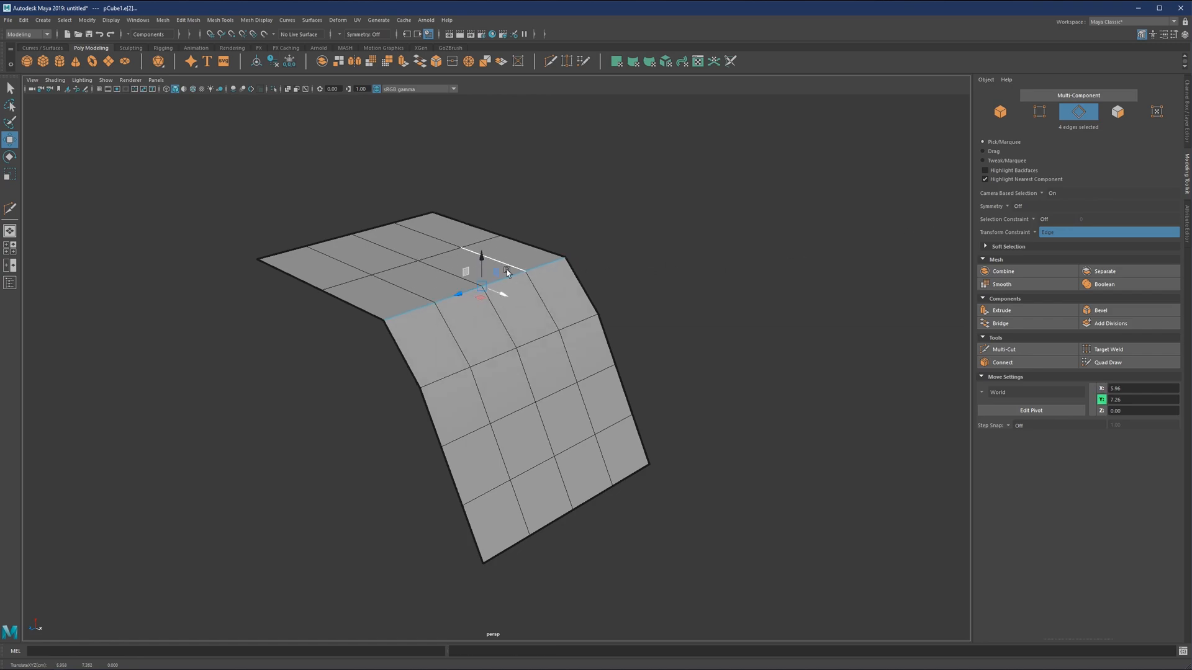
{"action": "key", "text": "ctrl+z"}
{"action": "left_click", "coordinate": [1047, 232]}
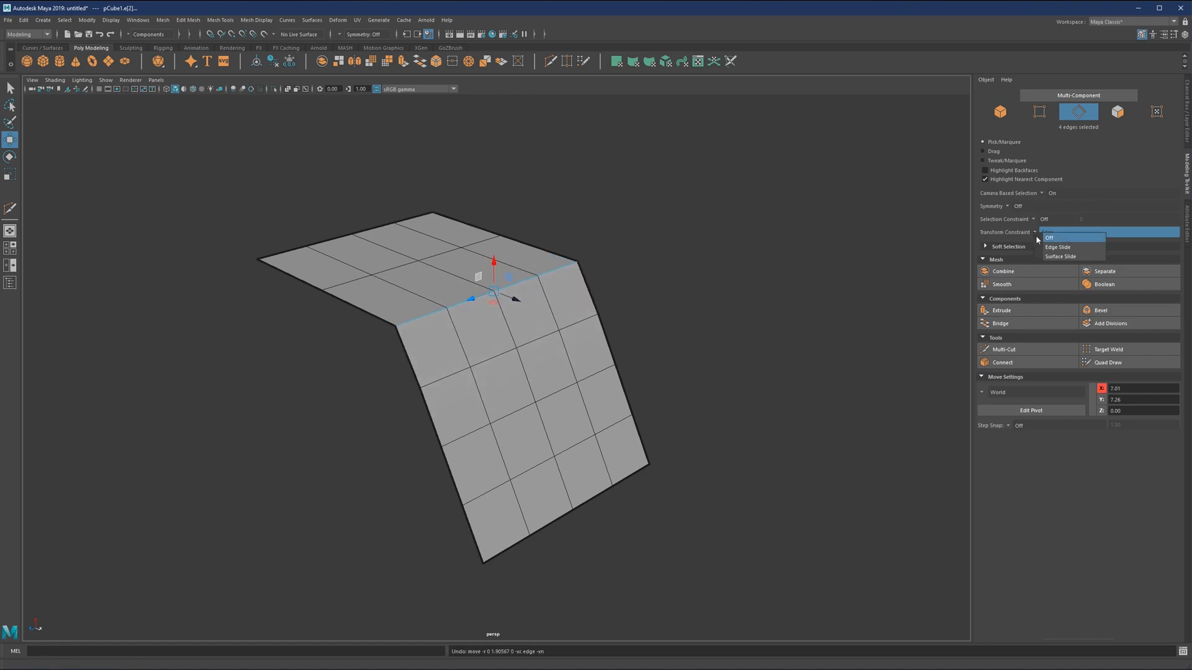
- In Move Tool Settings set Transform Constraint to Edge, test a slide and undo it
{"action": "double_click", "coordinate": [11, 140]}
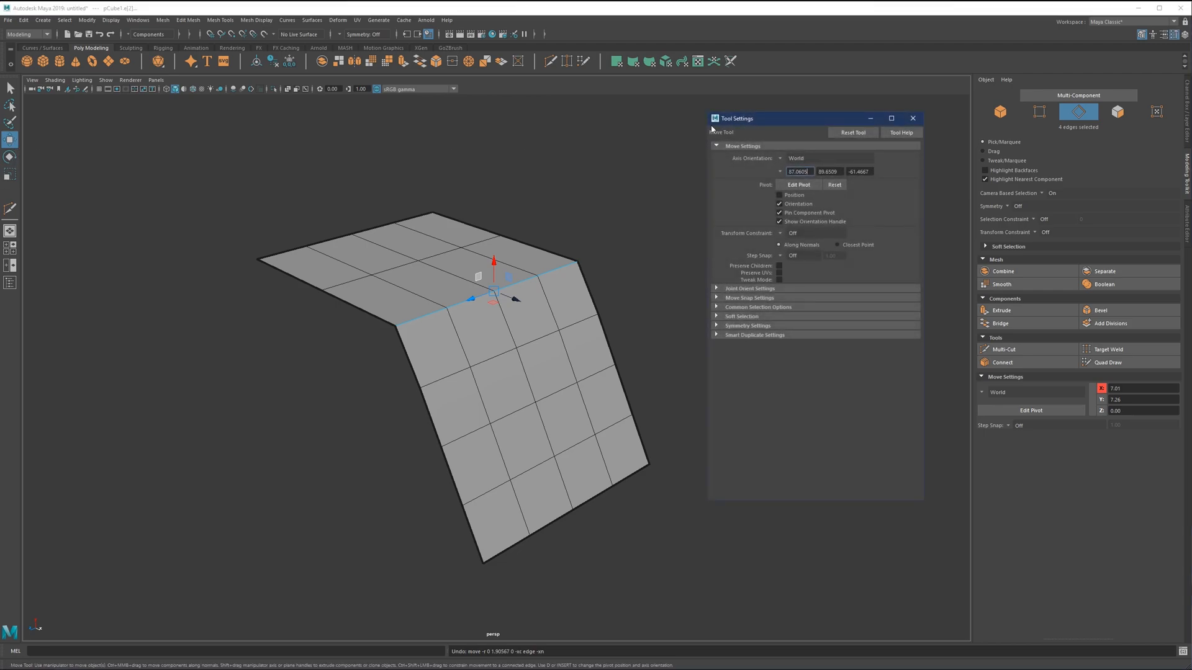
{"action": "left_click", "coordinate": [795, 234]}
{"action": "left_click", "coordinate": [797, 247]}
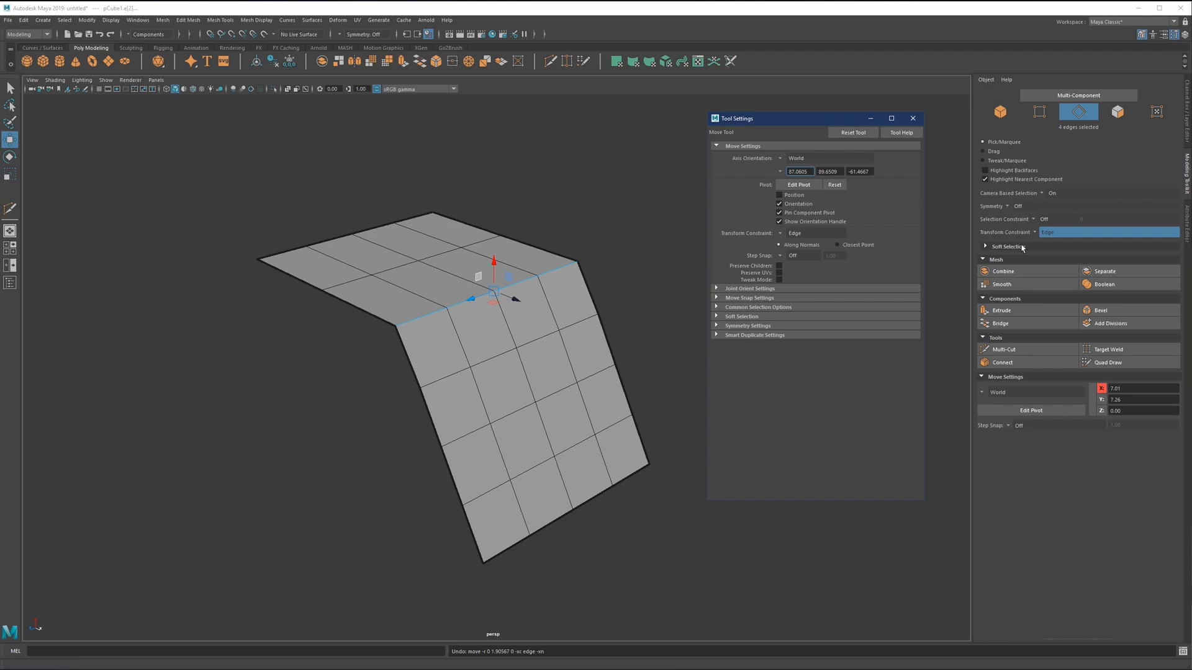
{"action": "left_click_drag", "start_coordinate": [477, 276], "coordinate": [547, 328]}
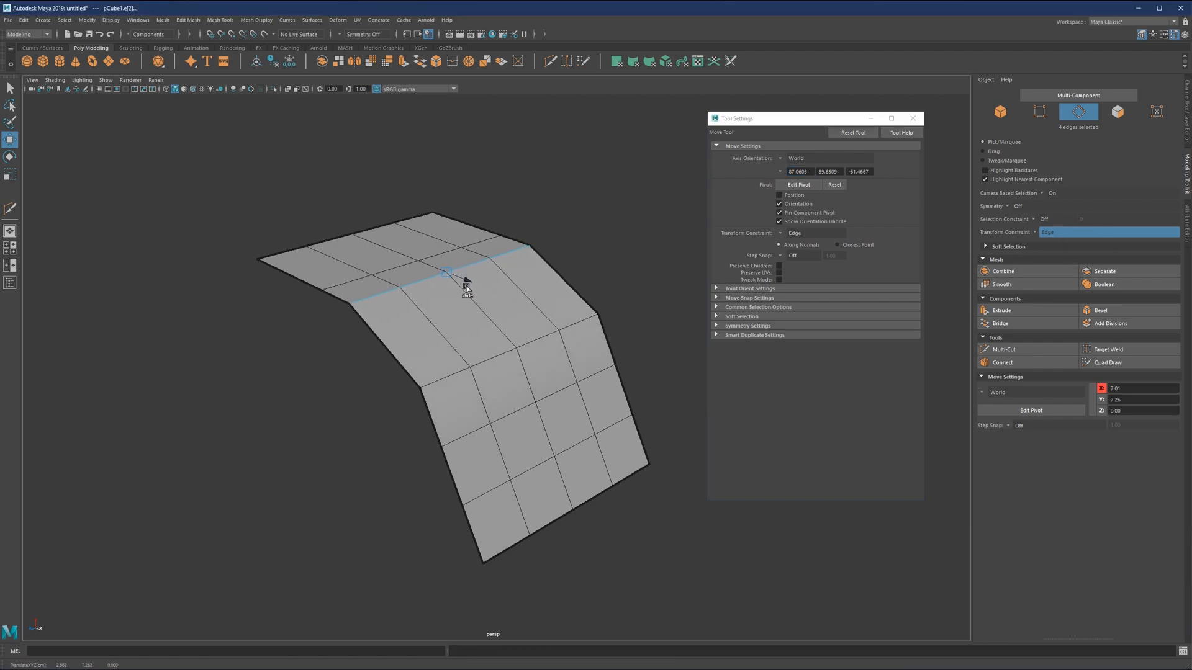
{"action": "key", "text": "z"}
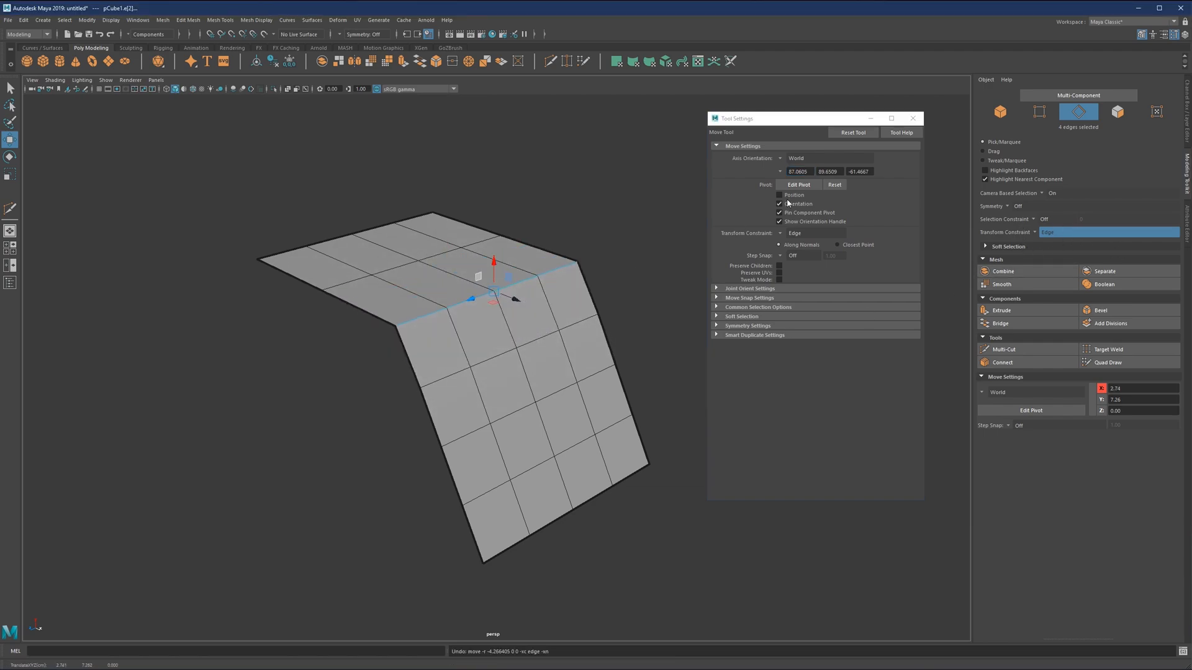
{"action": "left_click", "coordinate": [912, 120]}
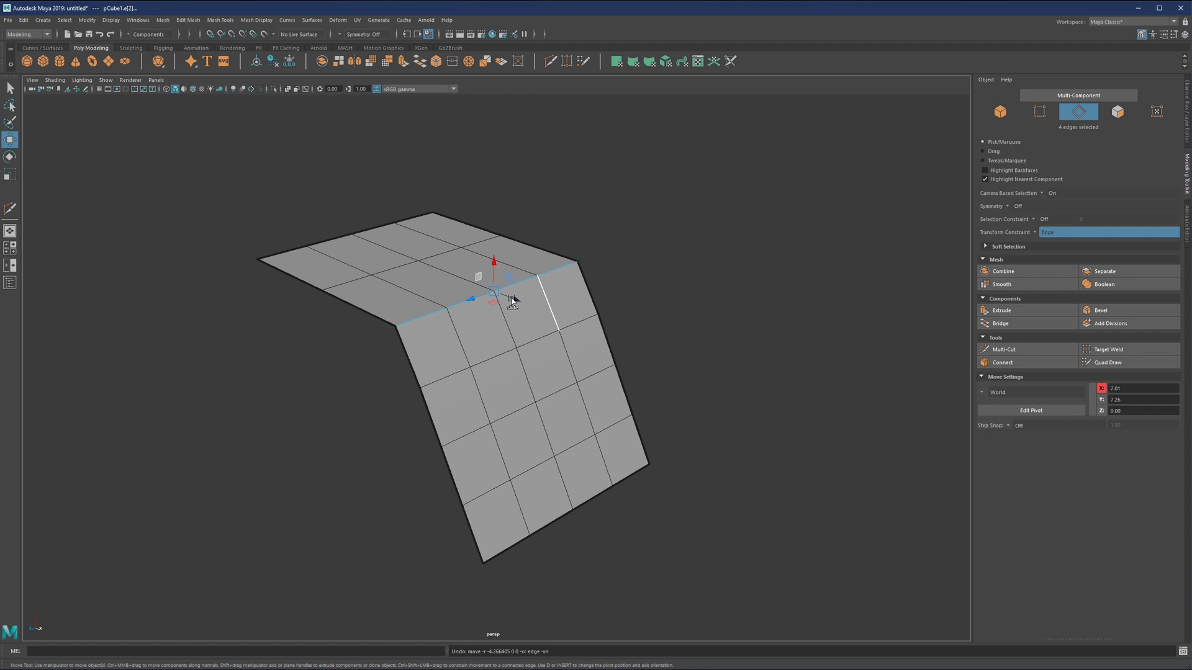
- Set Transform Constraint to Off and start the Slide Edge Tool from the marking menu
{"action": "right_click", "coordinate": [542, 253]}
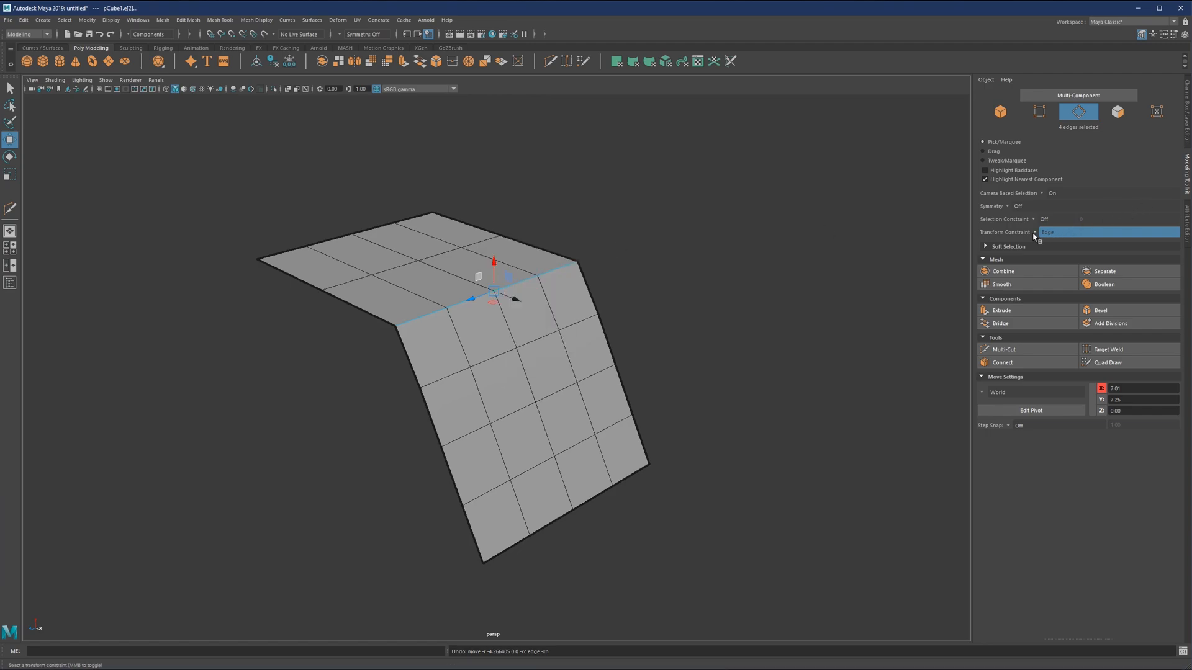
{"action": "left_click", "coordinate": [1053, 231]}
{"action": "right_click", "coordinate": [538, 271]}
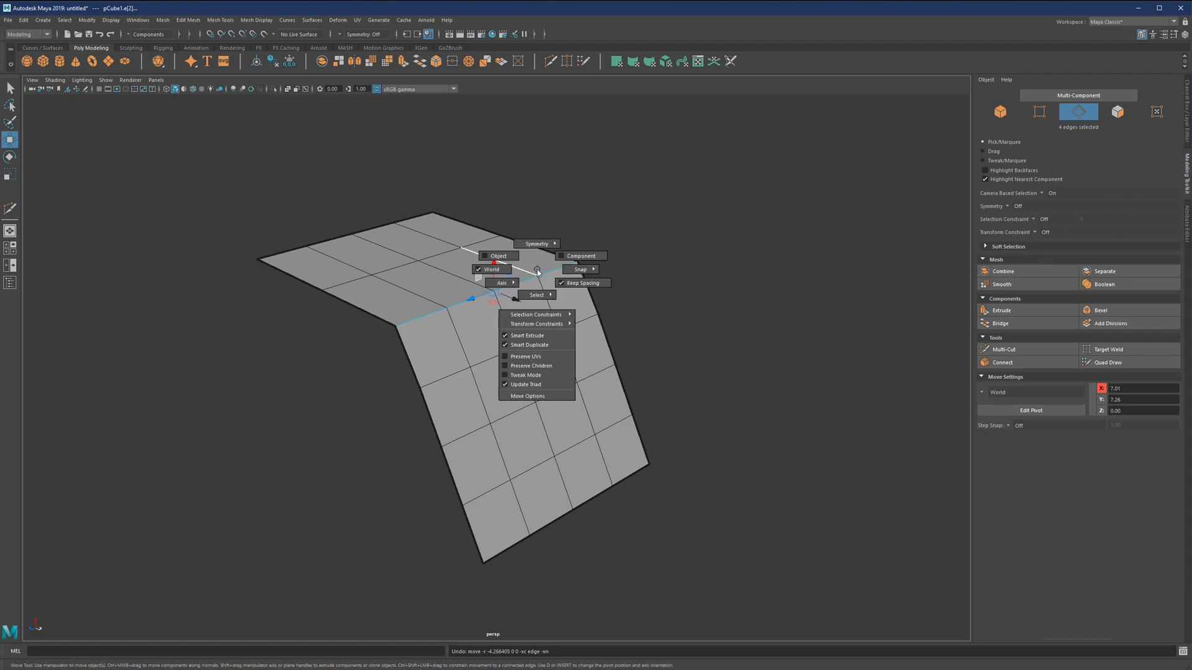
{"action": "left_click", "coordinate": [492, 269]}
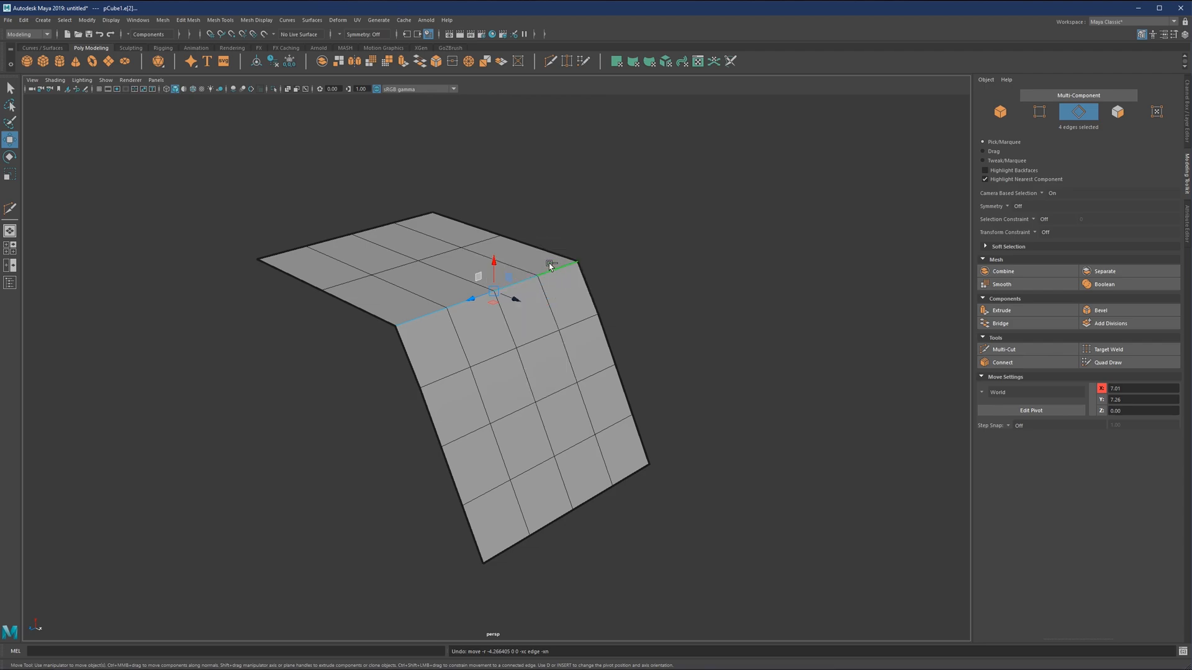
{"action": "right_click", "coordinate": [548, 264]}
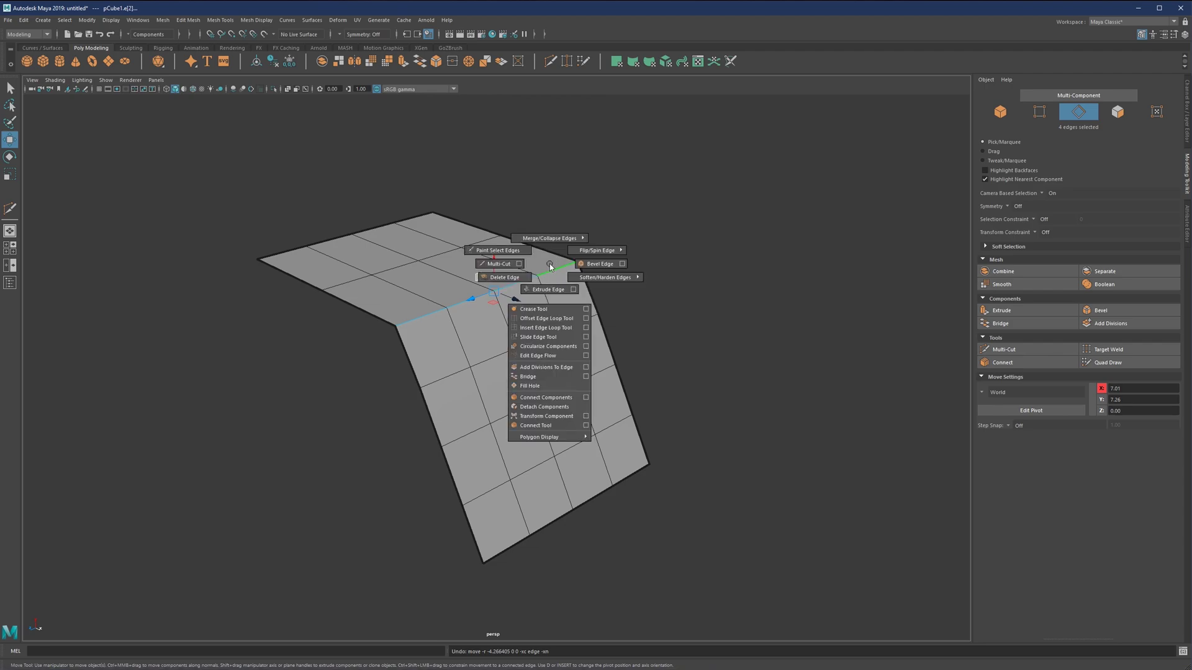
{"action": "left_click", "coordinate": [524, 340]}
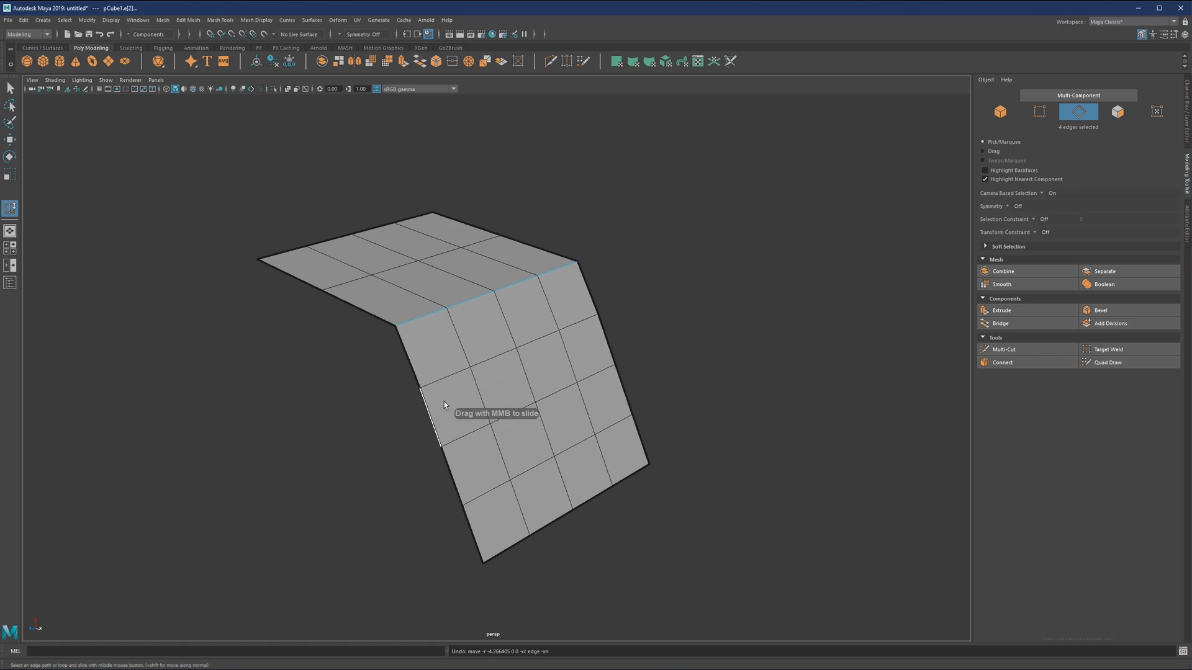
{"action": "mouse_move", "coordinate": [560, 310]}
{"action": "middle_mouse_down"}
{"action": "mouse_move", "coordinate": [574, 431]}
{"action": "mouse_move", "coordinate": [549, 409]}
{"action": "middle_mouse_up"}
{"action": "key", "text": "ctrl+z"}
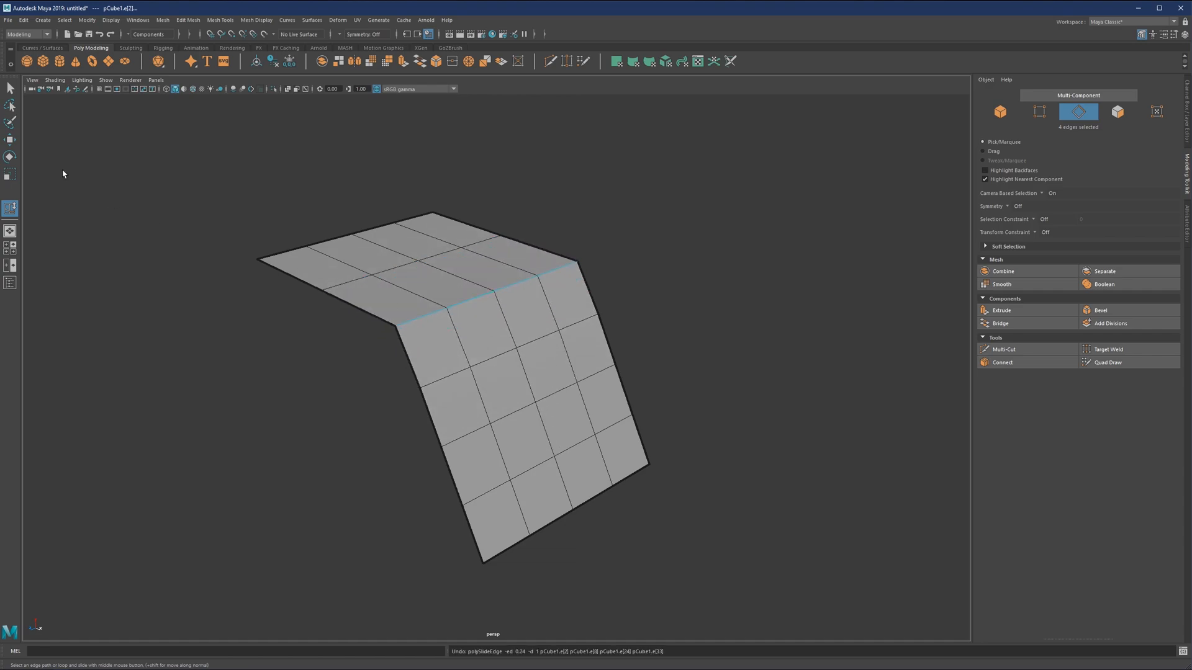
{"action": "key", "text": "w"}
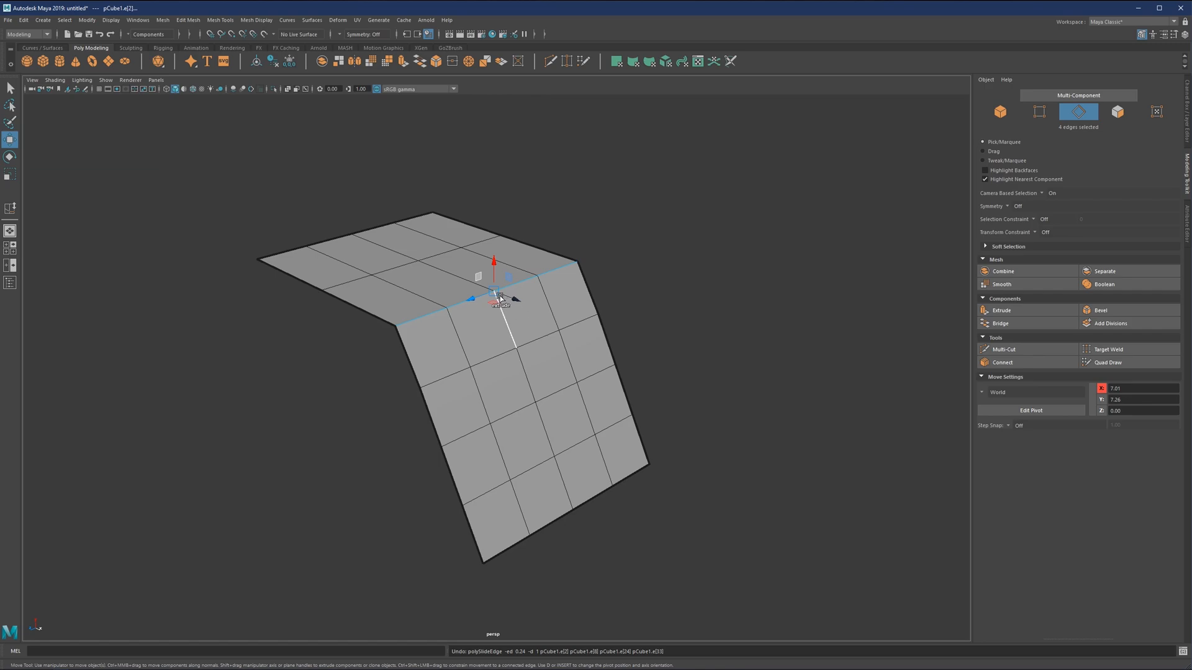
{"action": "left_click_drag", "start_coordinate": [497, 292], "coordinate": [493, 297]}
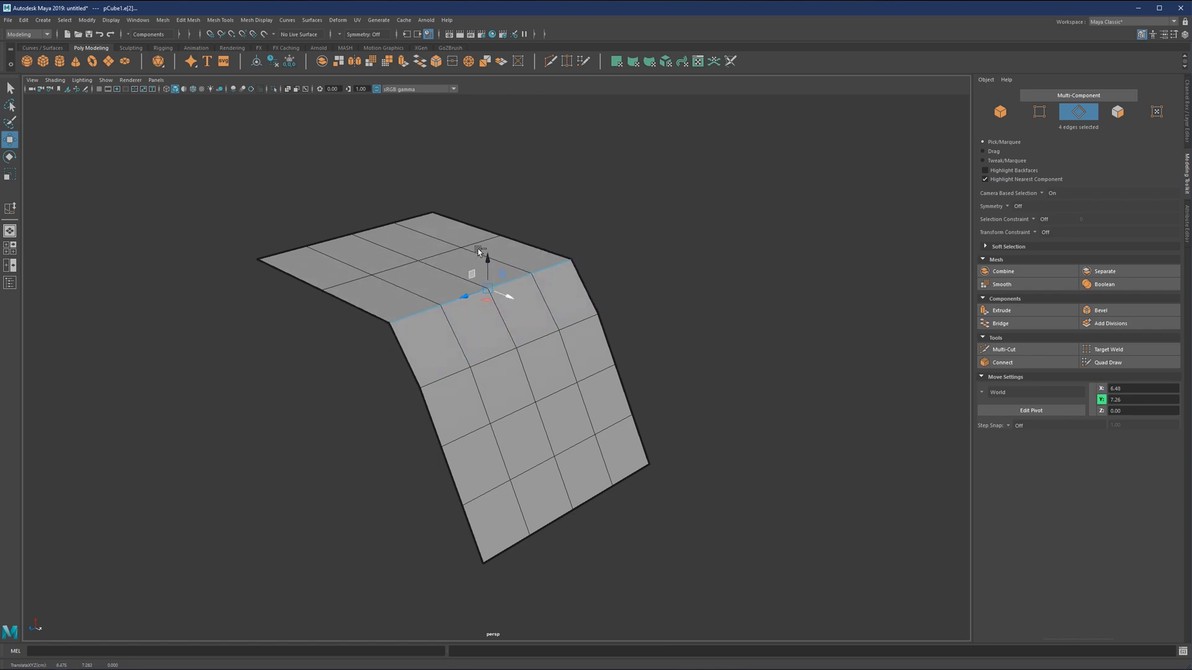
{"action": "left_click", "coordinate": [624, 272]}
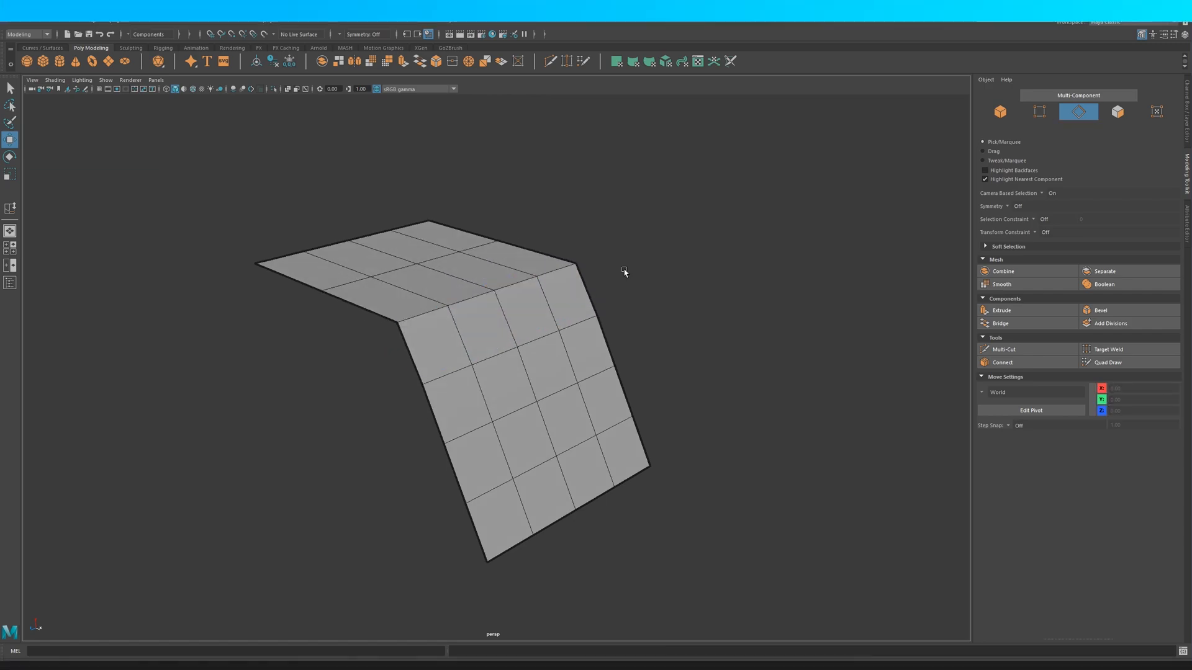